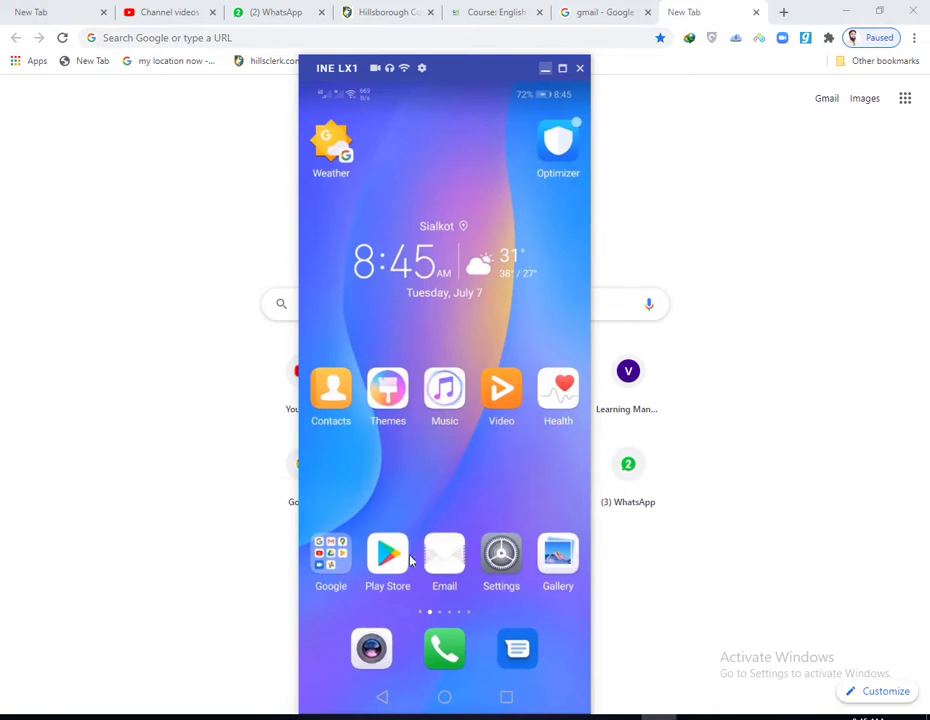
Step: Search the Play Store for 'meet' and confirm Google Meet is already installed
click(398, 563)
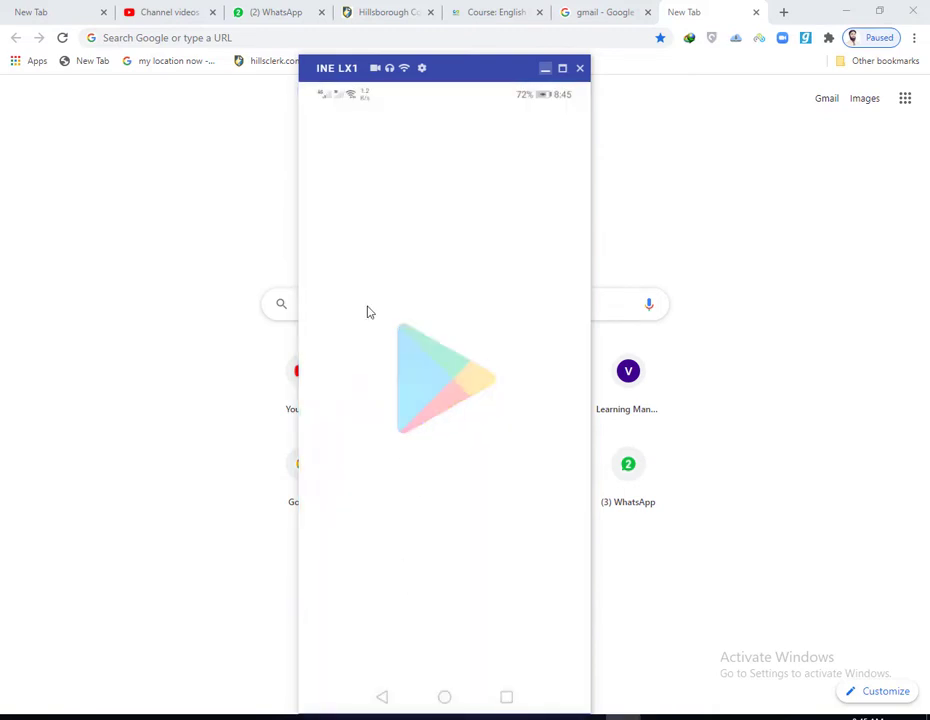
click(453, 131)
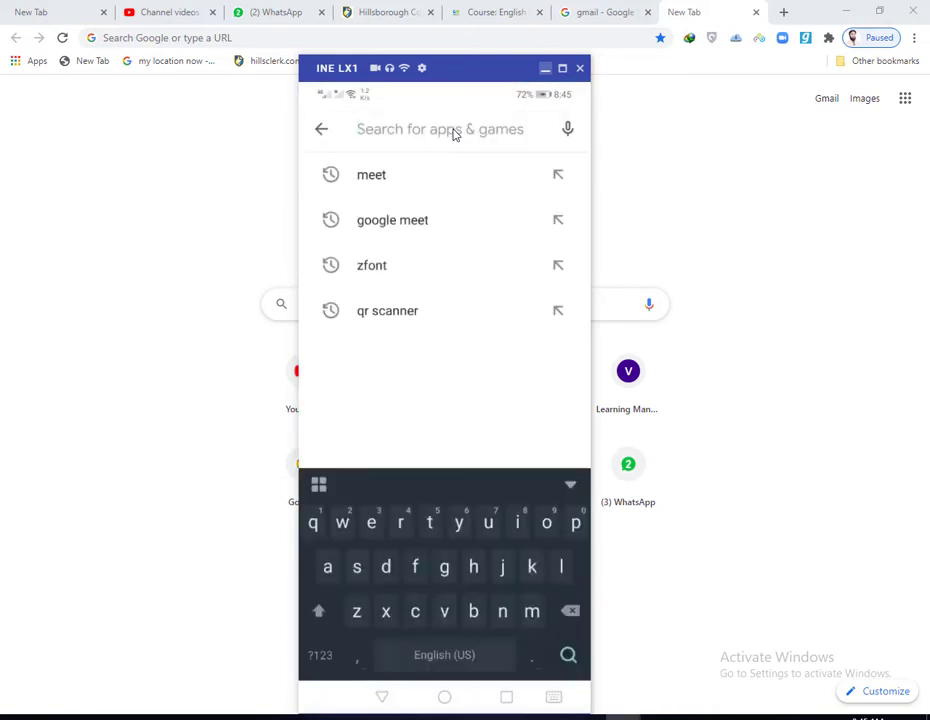
text(meet)
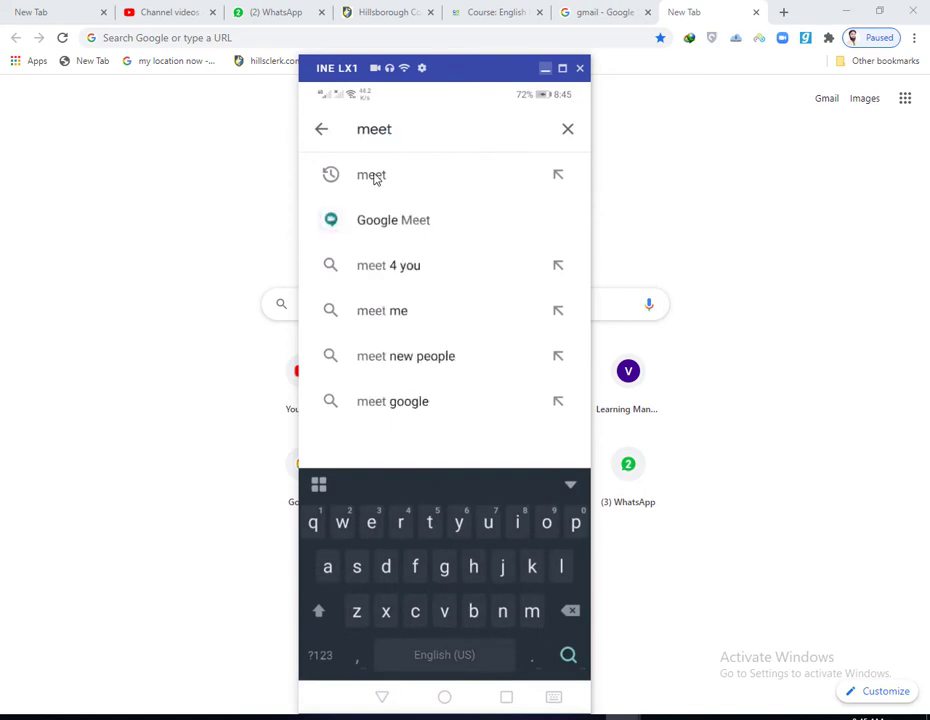
click(375, 177)
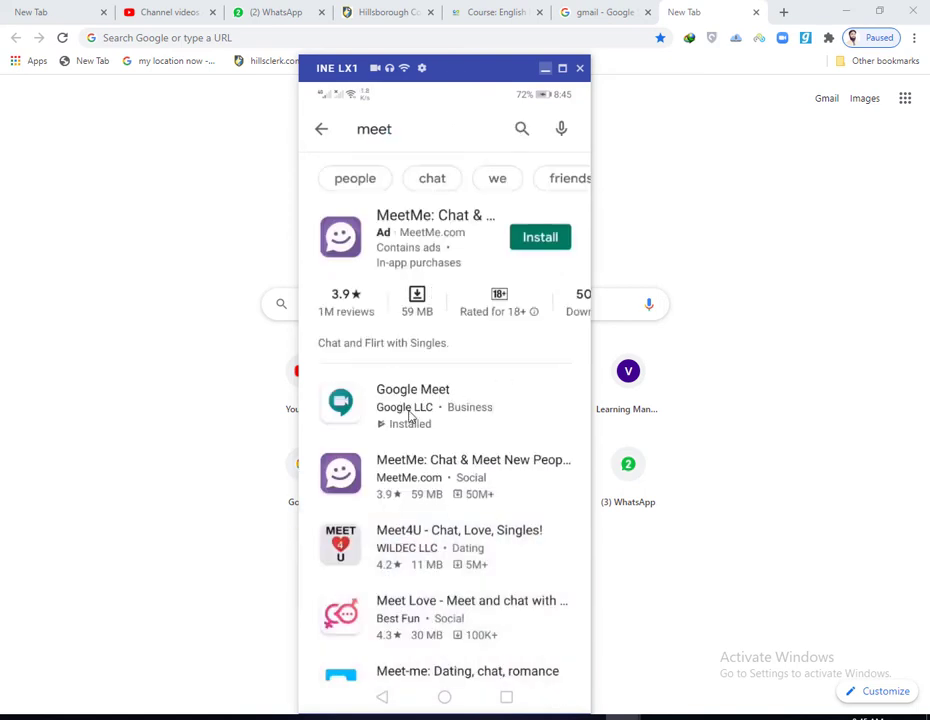
click(447, 705)
Step: Launch Chrome on the phone and move the mirror window toward screen centre
drag(540, 400, 380, 400)
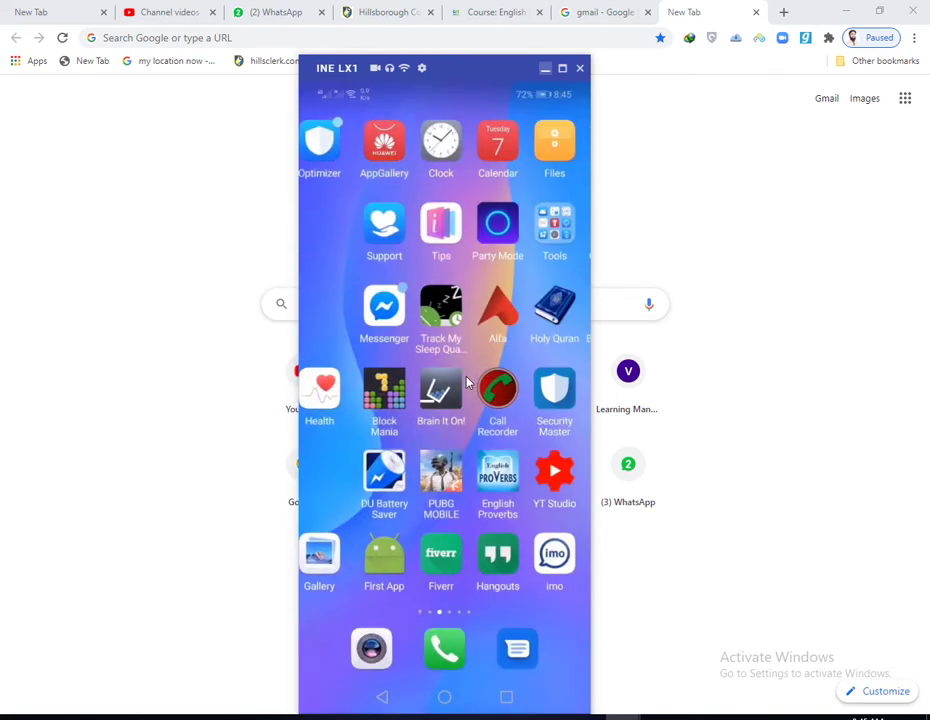
drag(560, 383, 361, 243)
click(388, 222)
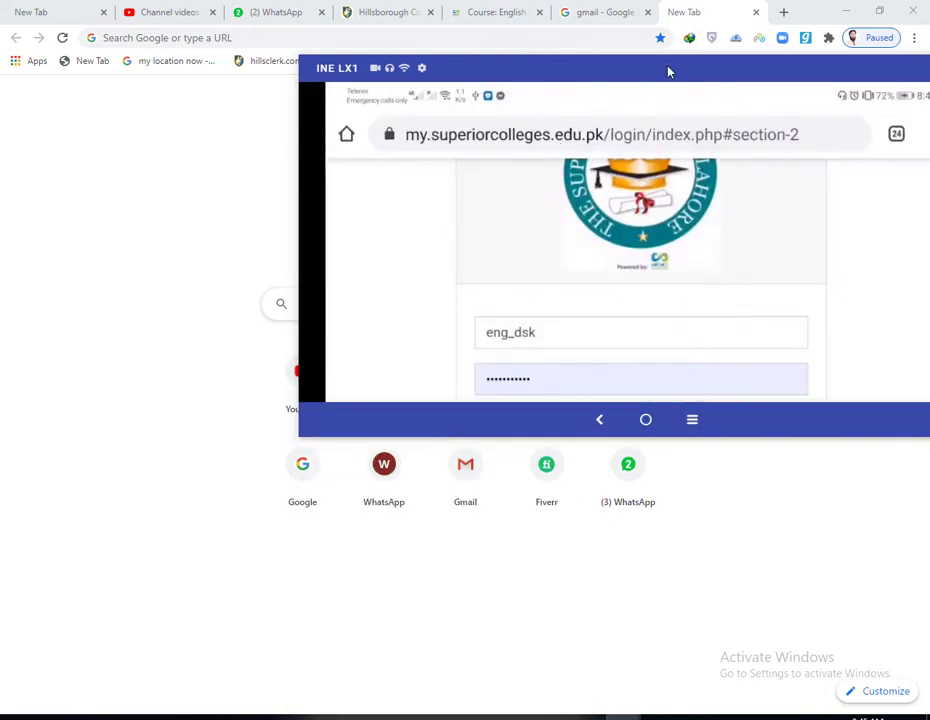
drag(462, 72, 440, 162)
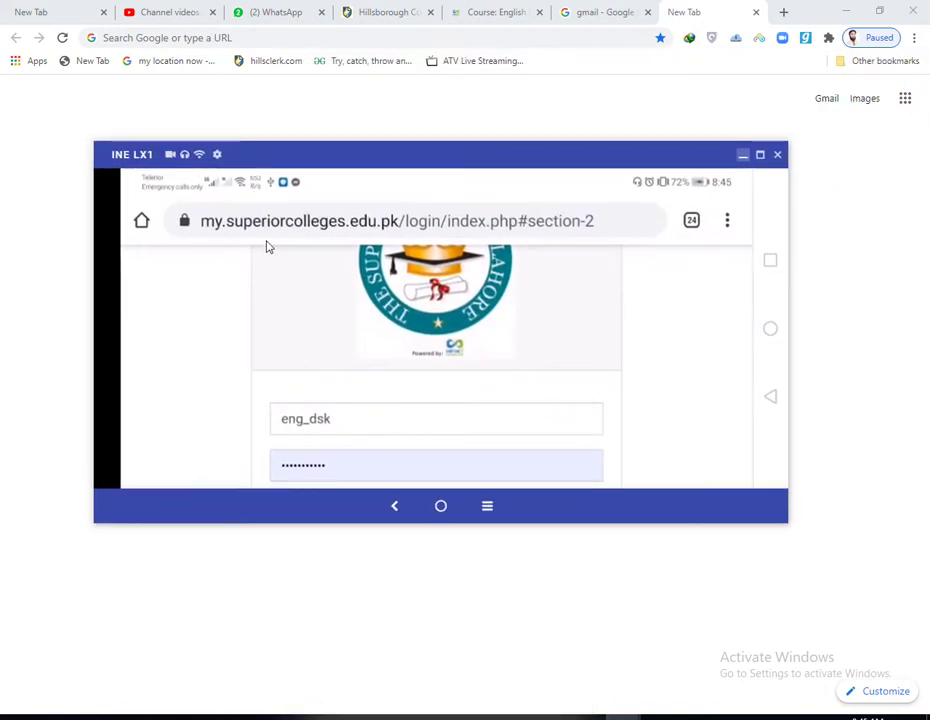
Step: Go to my.superiorcolleges.edu.pk and open its login page with saved credentials prefilled
click(260, 236)
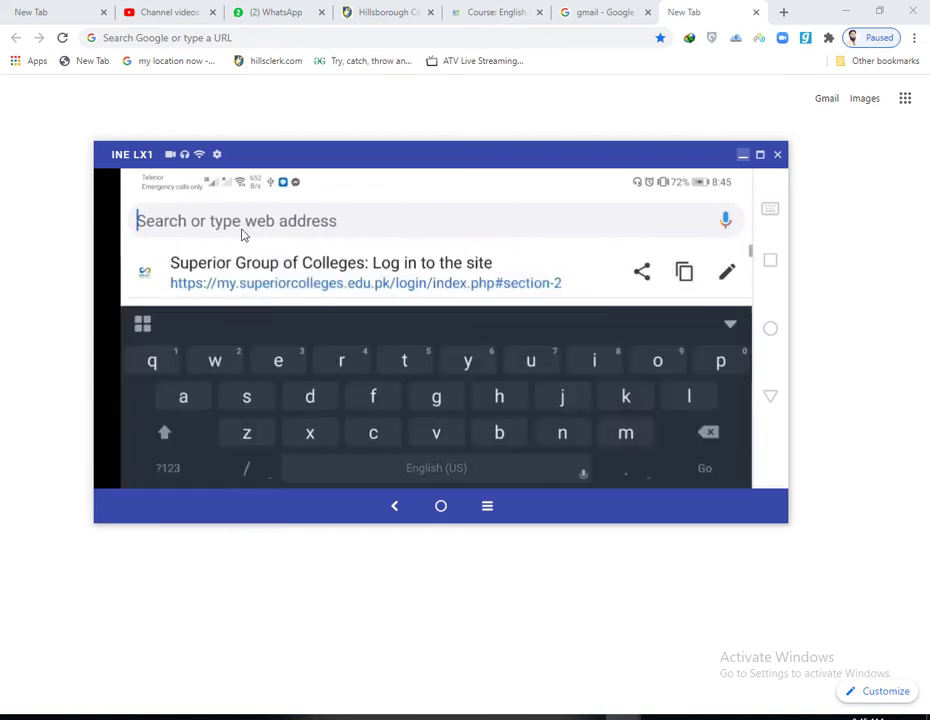
text(my.superior.edu.pk)
click(221, 221)
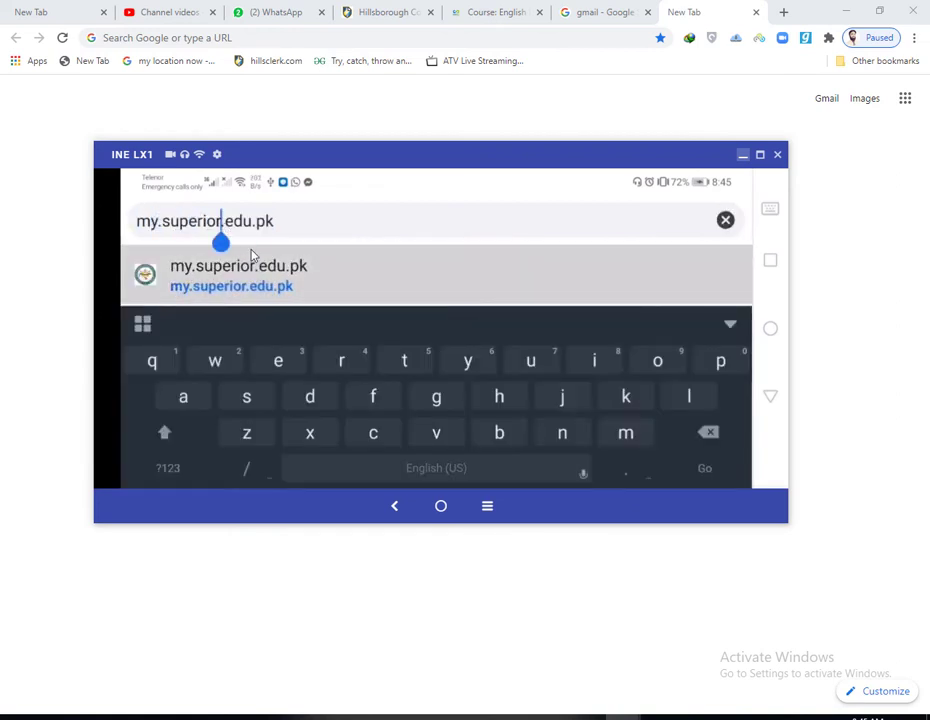
text(co)
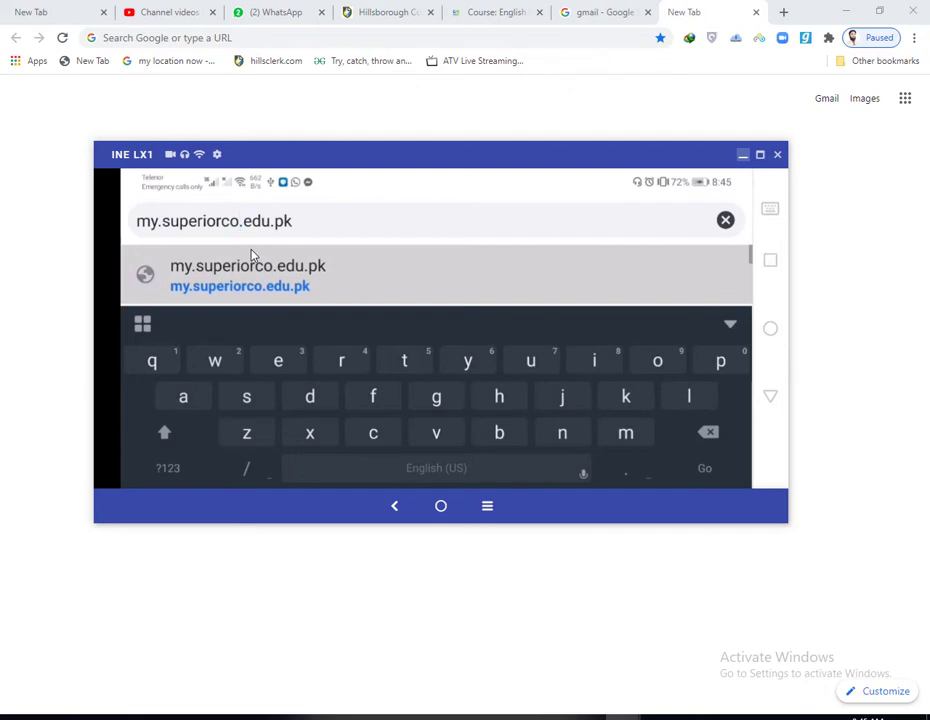
text(lleges)
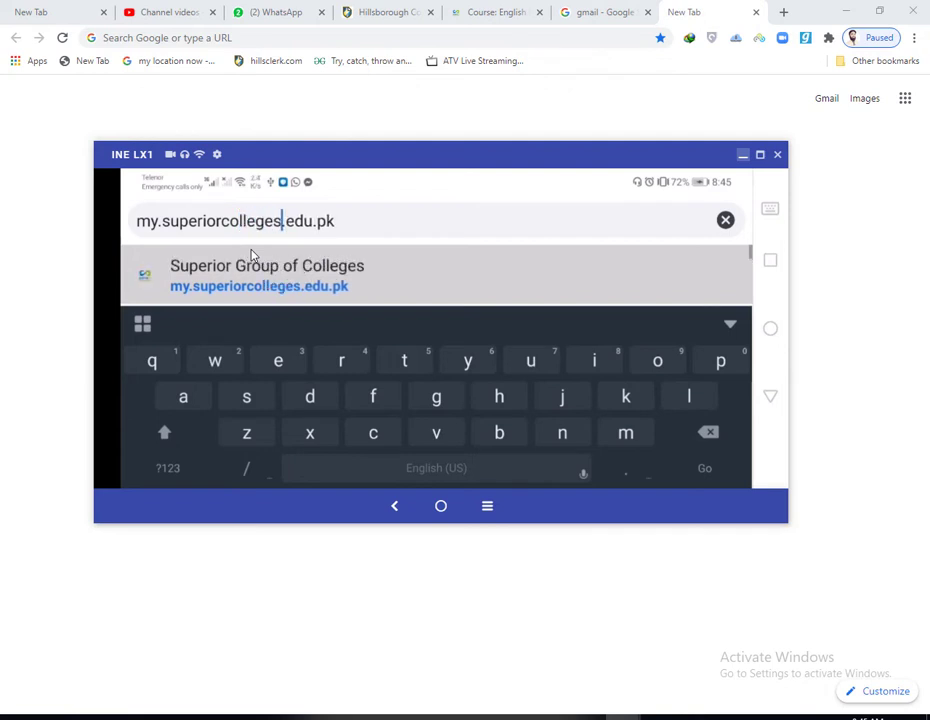
click(467, 253)
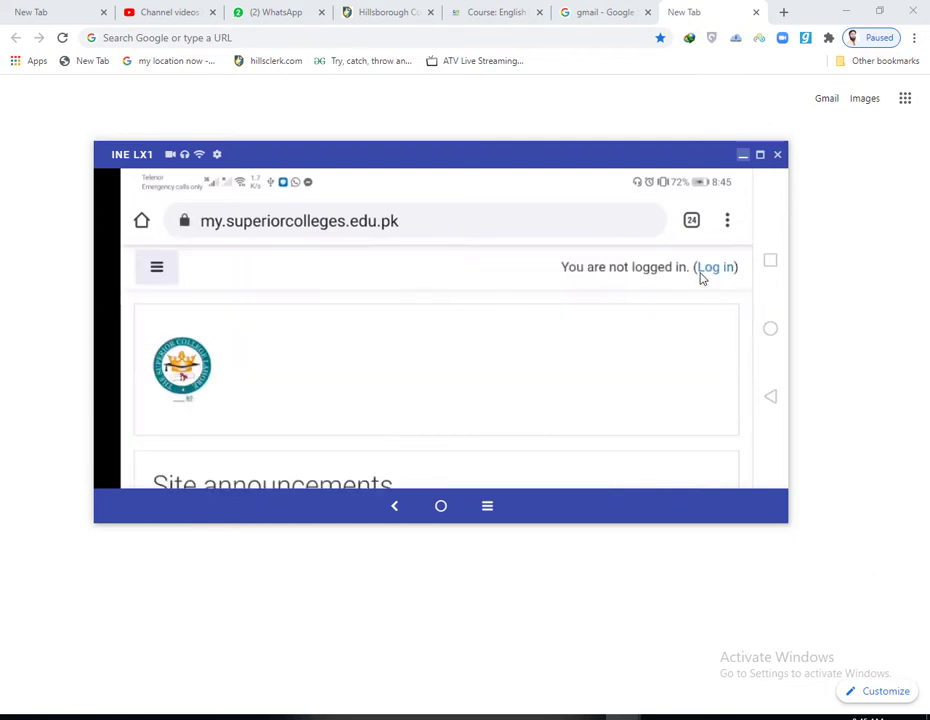
click(716, 273)
scroll(498, 409, down, 5)
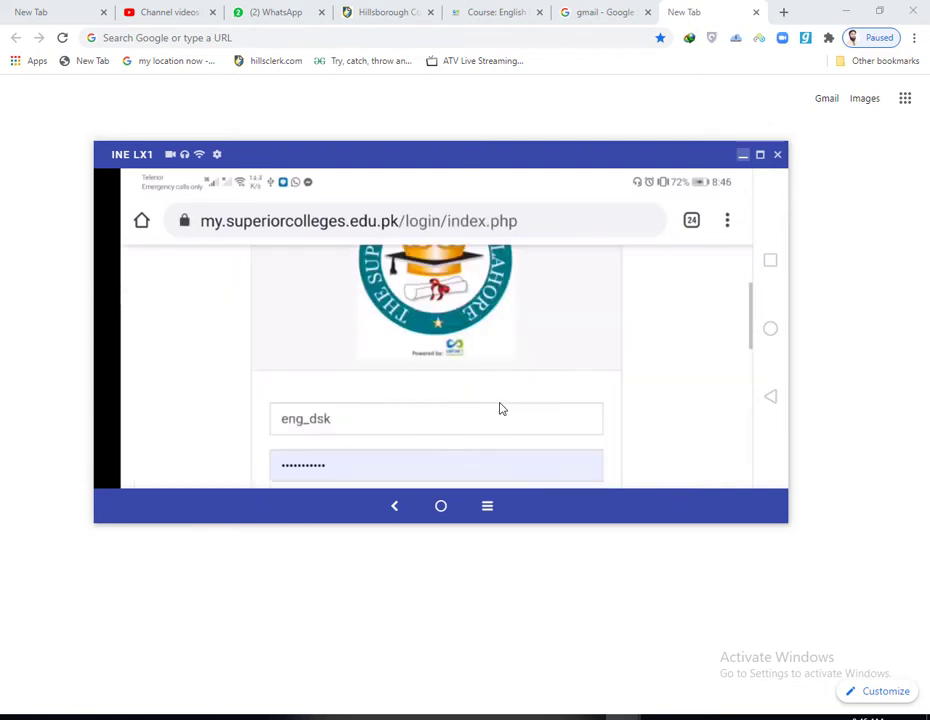
scroll(400, 372, up, 2)
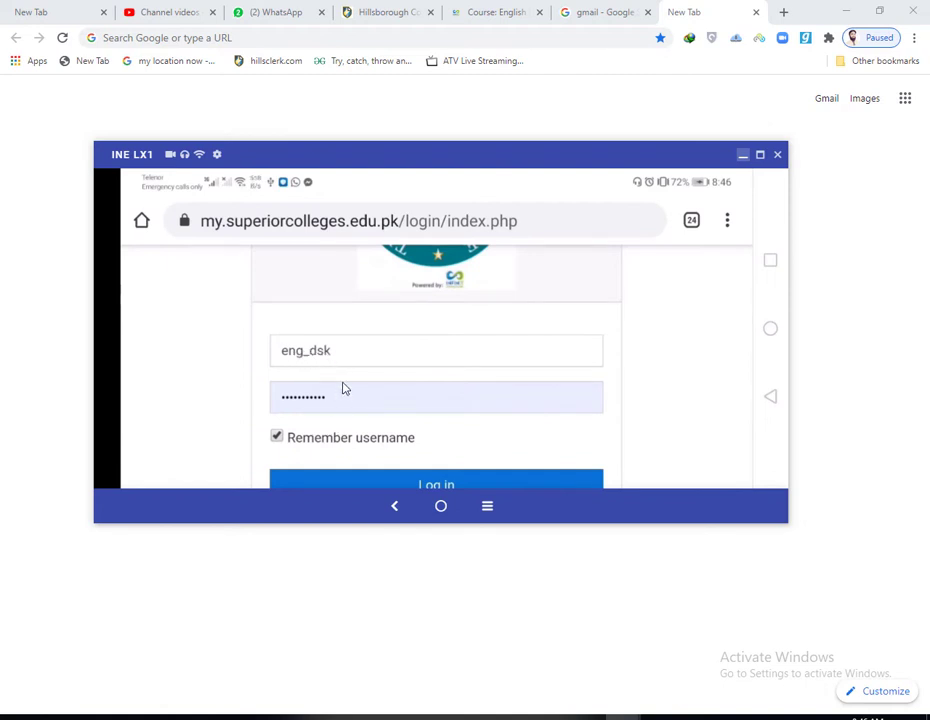
Step: Sign in to the Superior Colleges LMS with the saved credentials
scroll(410, 428, down, 1)
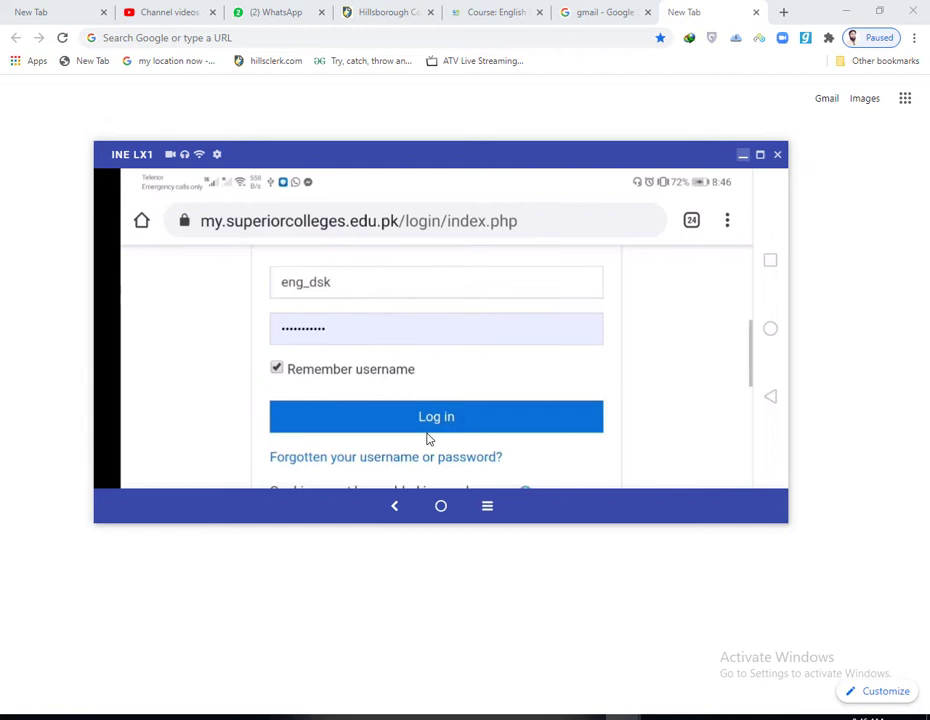
click(330, 430)
scroll(301, 434, down, 2)
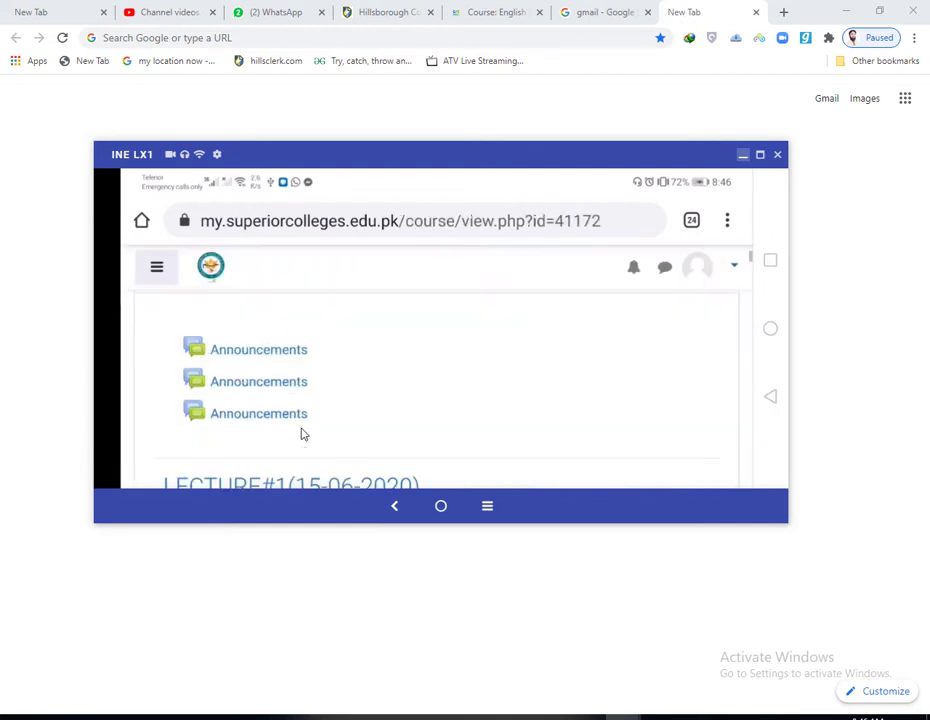
scroll(301, 434, up, 2)
scroll(301, 434, down, 2)
scroll(301, 434, down, 3)
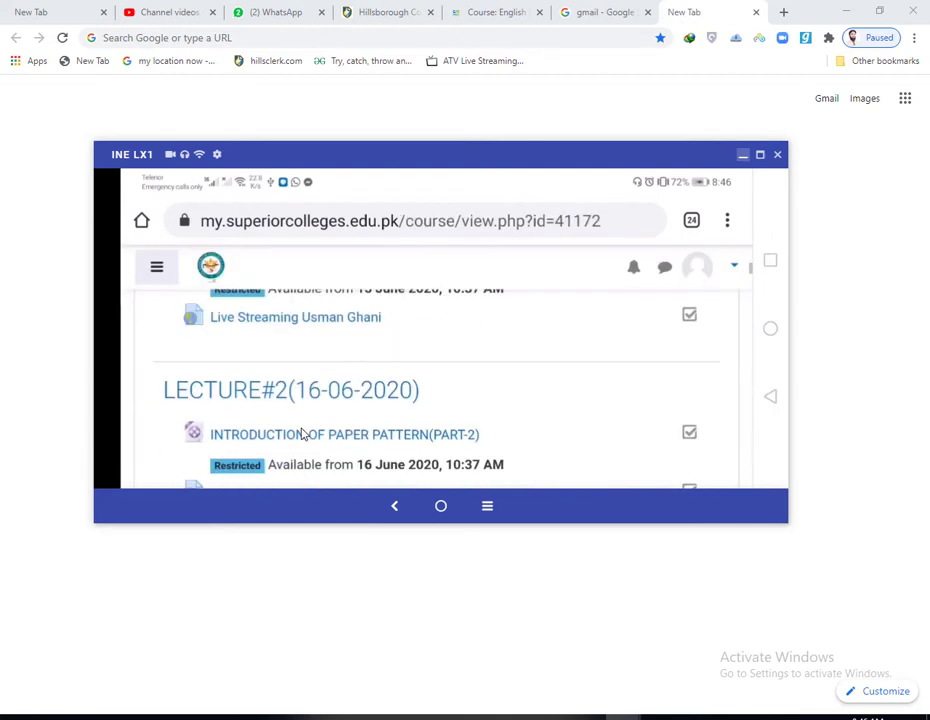
scroll(302, 434, up, 3)
scroll(302, 434, down, 2)
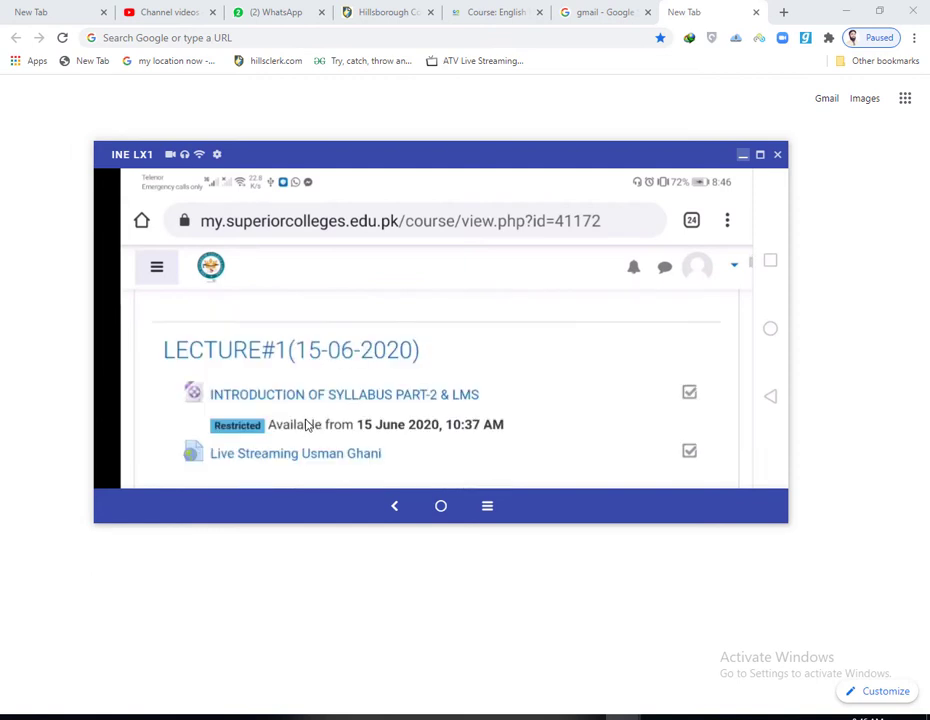
scroll(438, 380, up, 3)
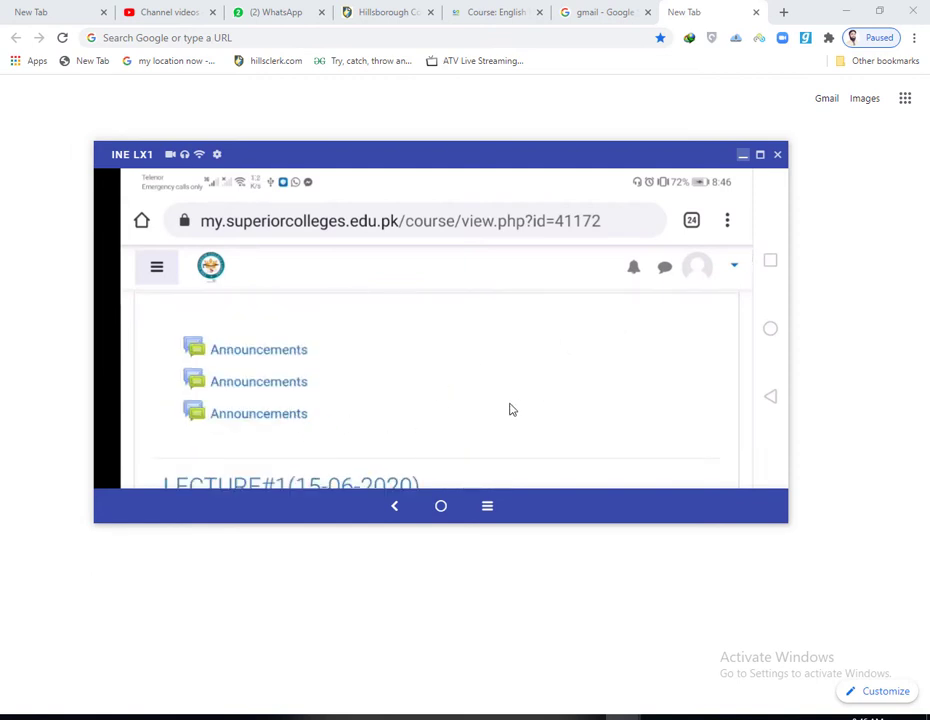
Step: Open the English II-DSK-F19-P2-ICUG-M-S1 course from the course navigation list
click(157, 268)
scroll(251, 390, down, 5)
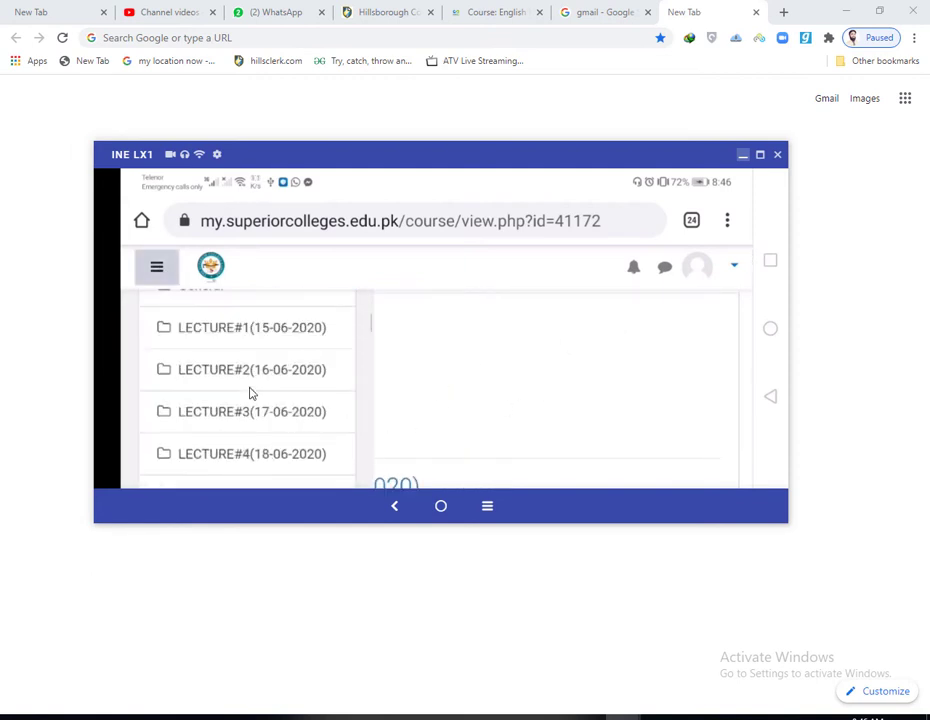
scroll(250, 390, down, 10)
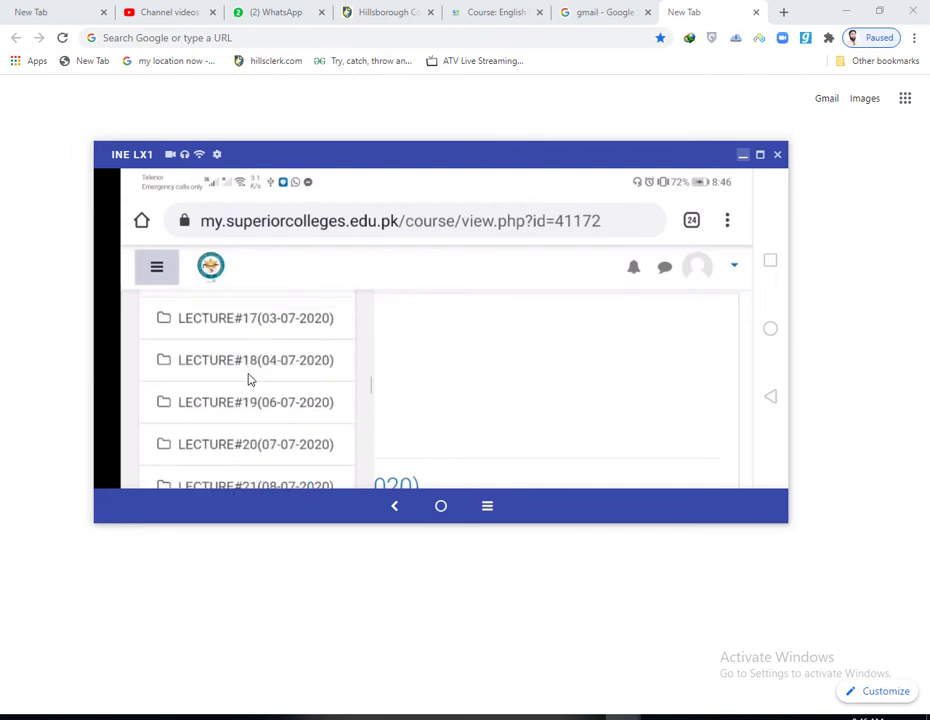
scroll(248, 379, down, 3)
scroll(247, 380, up, 2)
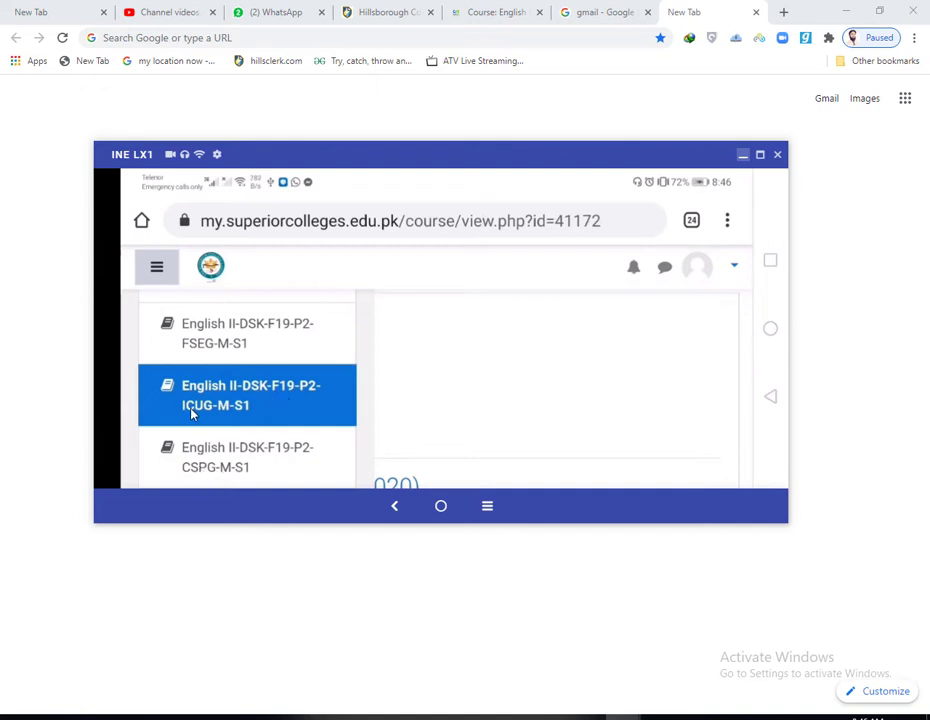
click(331, 382)
scroll(415, 372, down, 5)
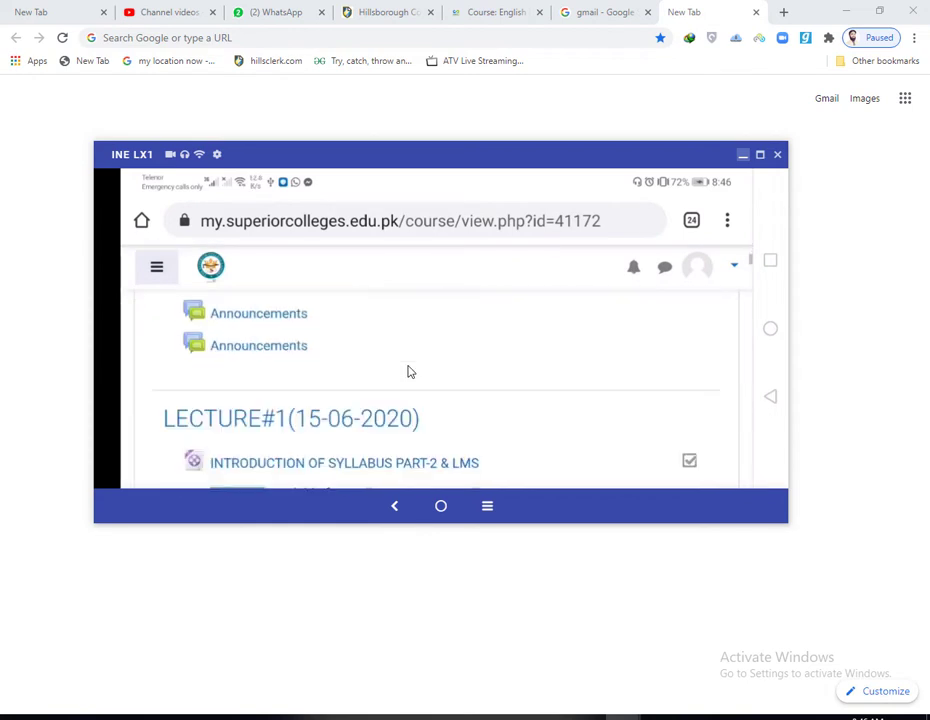
scroll(425, 405, down, 3)
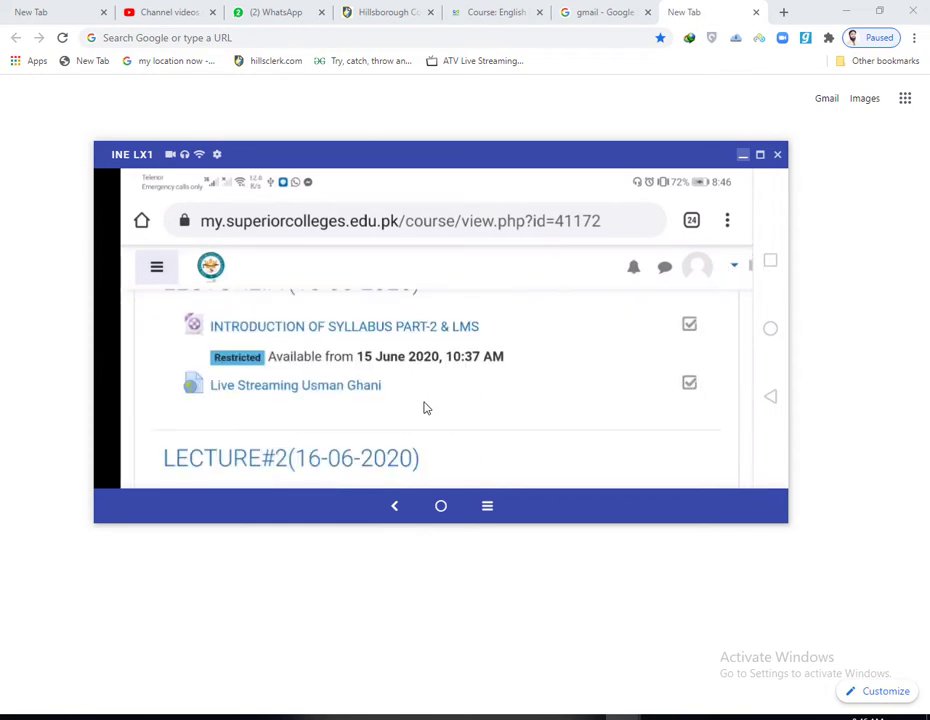
scroll(276, 401, up, 2)
scroll(279, 396, down, 5)
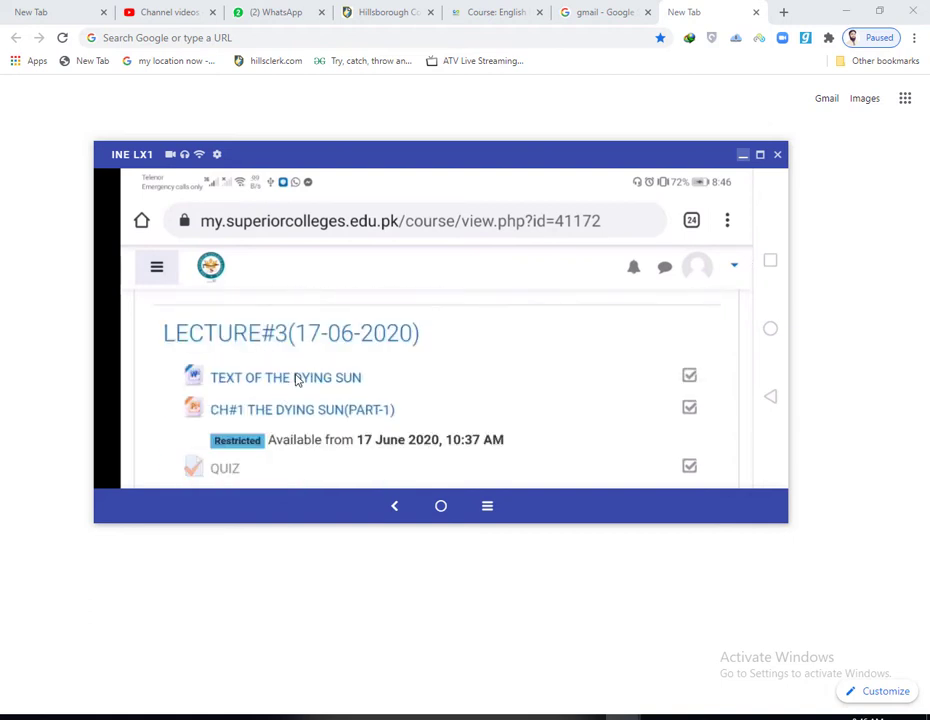
scroll(250, 395, down, 1)
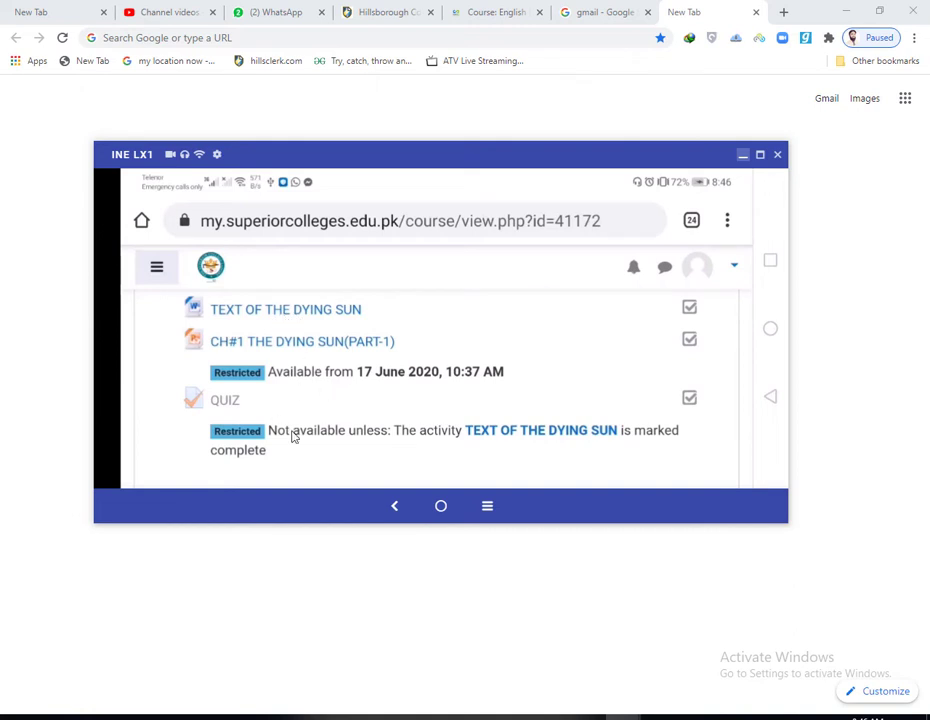
scroll(312, 424, down, 1)
scroll(706, 349, up, 10)
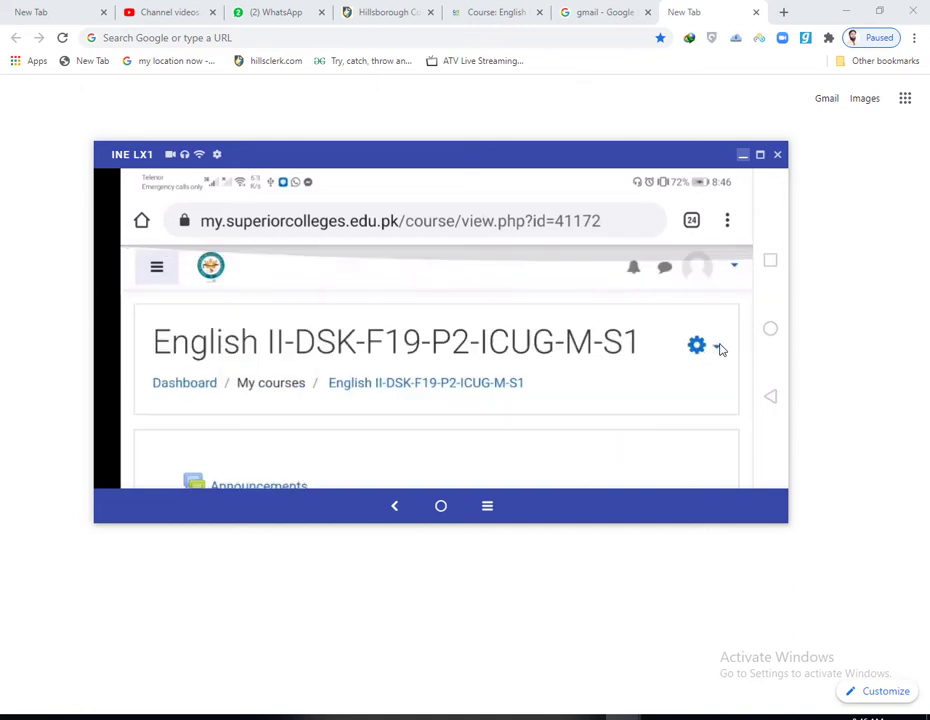
Step: Turn editing on from the course gear menu and scroll down to LECTURE#3
click(716, 352)
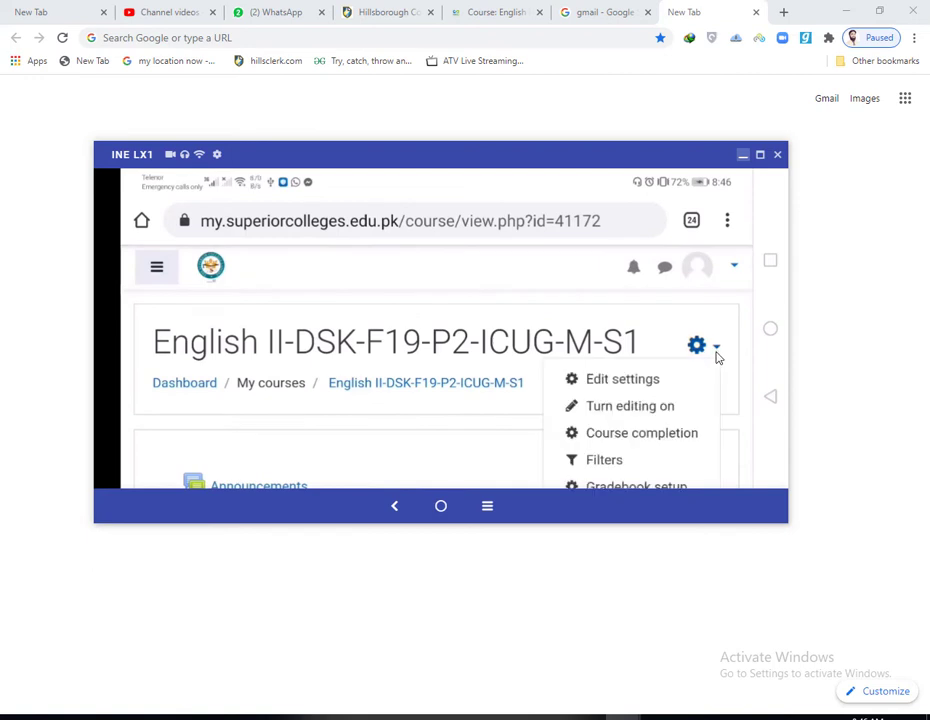
click(620, 408)
scroll(363, 409, down, 5)
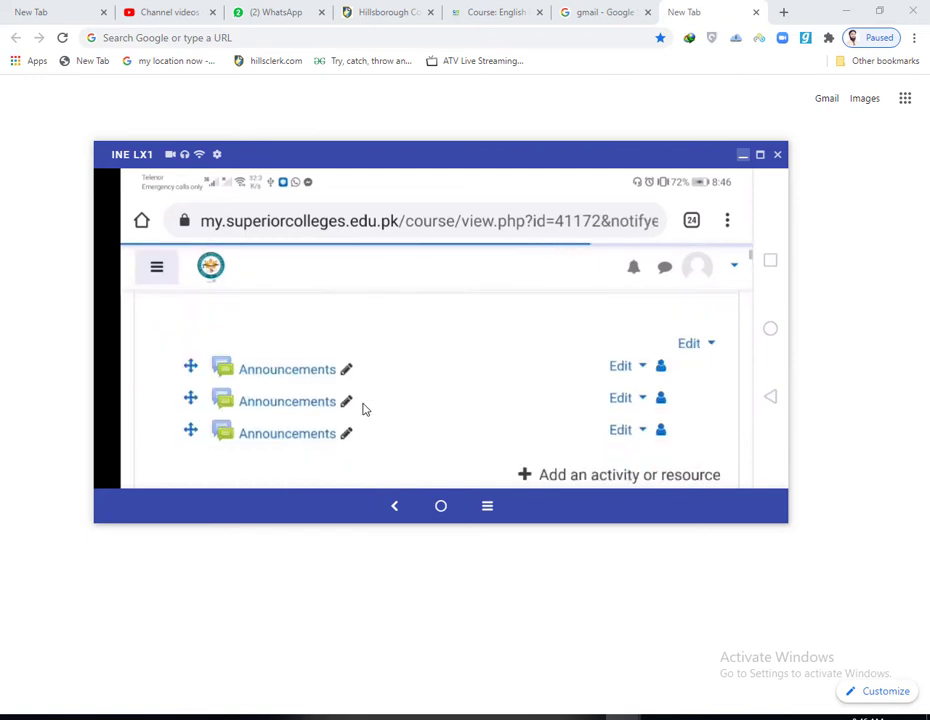
scroll(363, 409, down, 5)
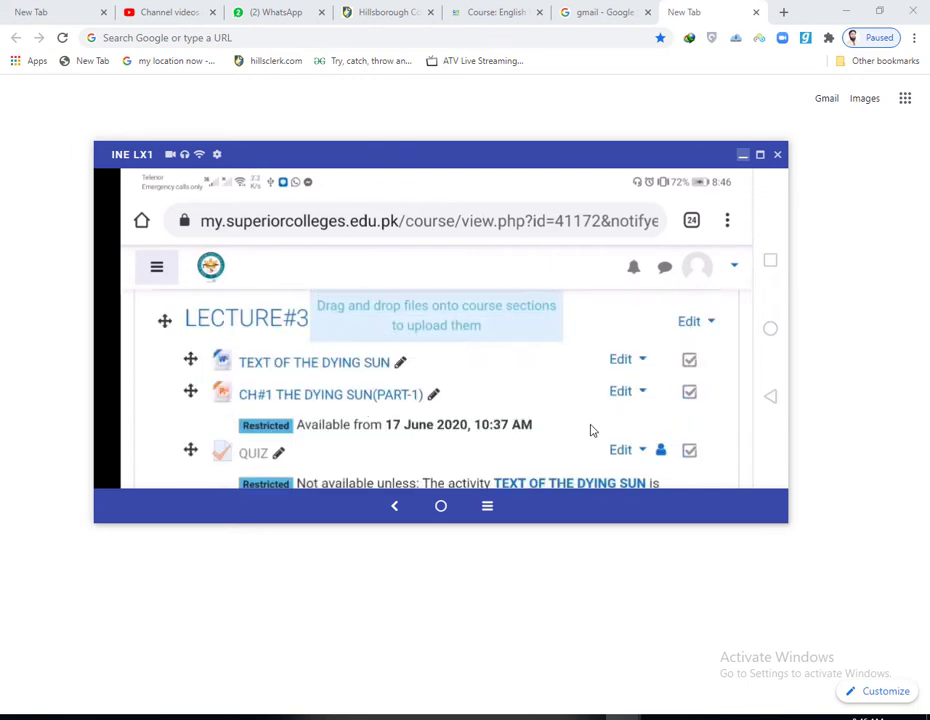
scroll(600, 420, down, 3)
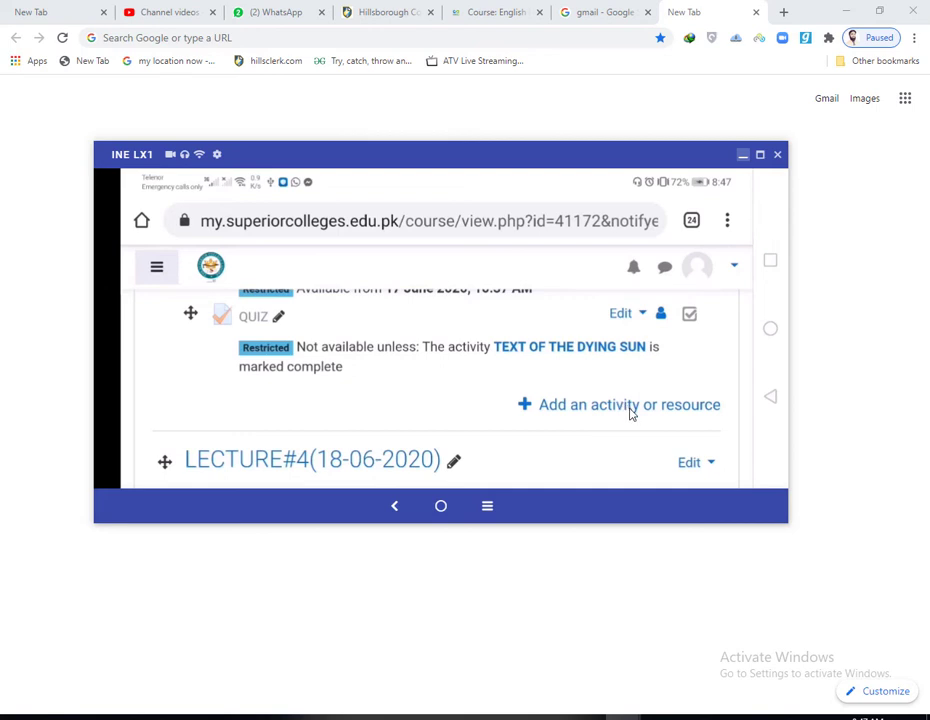
Step: Choose URL under LECTURE#3's Add an activity or resource to open its form
click(629, 405)
scroll(630, 414, down, 2)
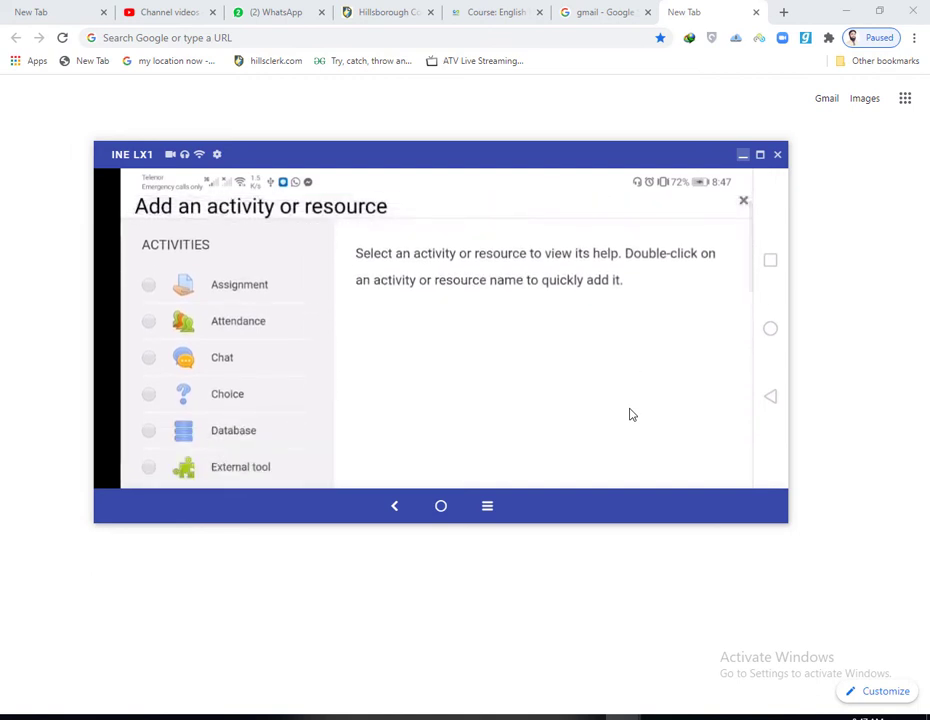
scroll(342, 444, down, 10)
click(154, 419)
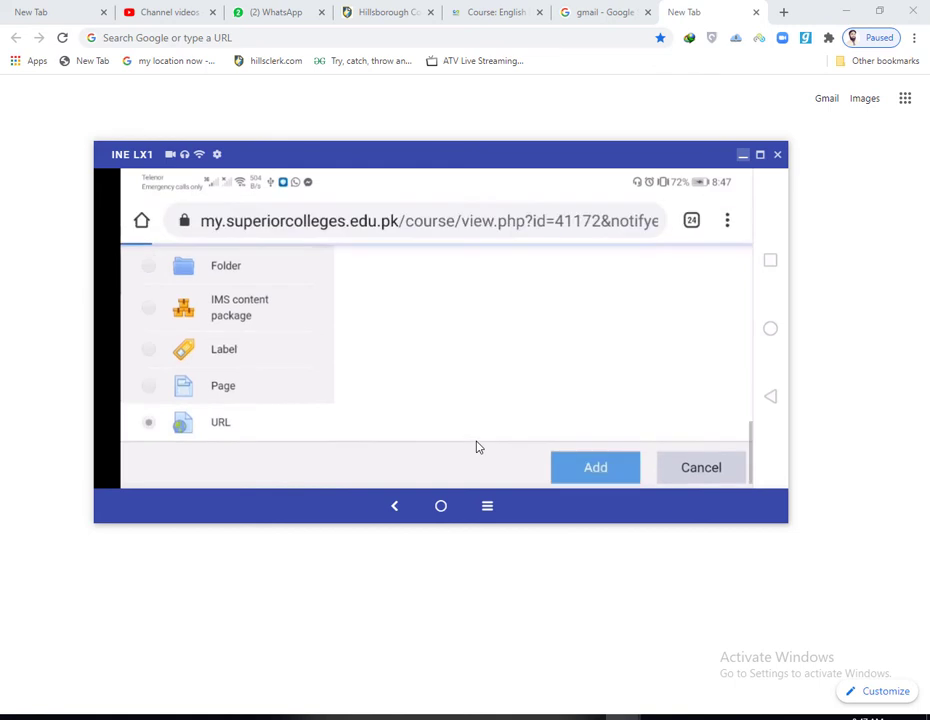
scroll(326, 394, down, 5)
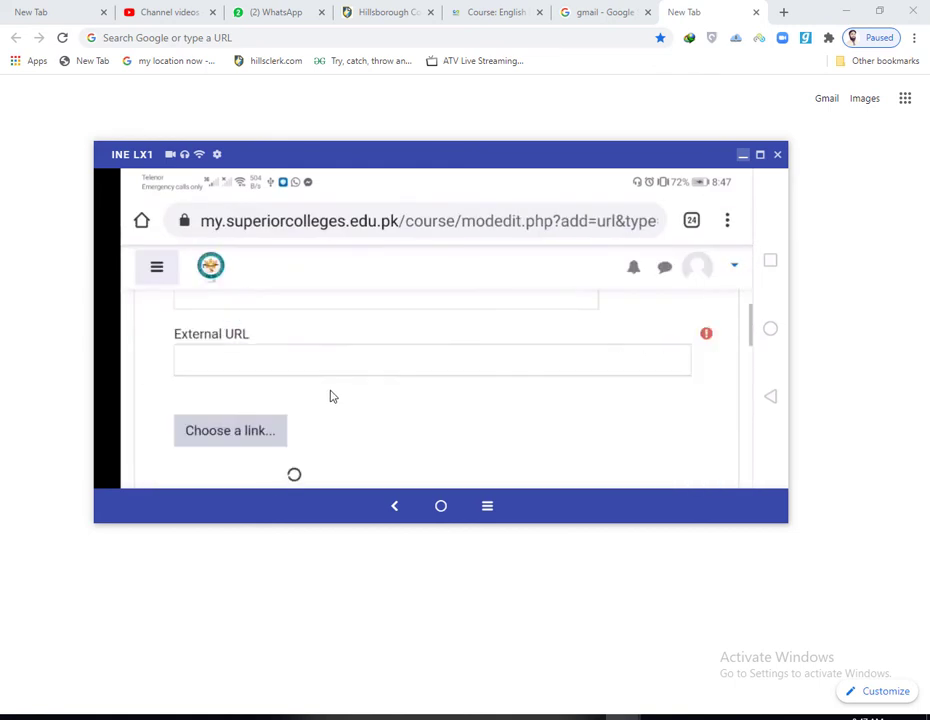
scroll(330, 394, up, 2)
Step: Enter 'Live Streaming Lec 3' as the resource name and select the External URL field
click(257, 367)
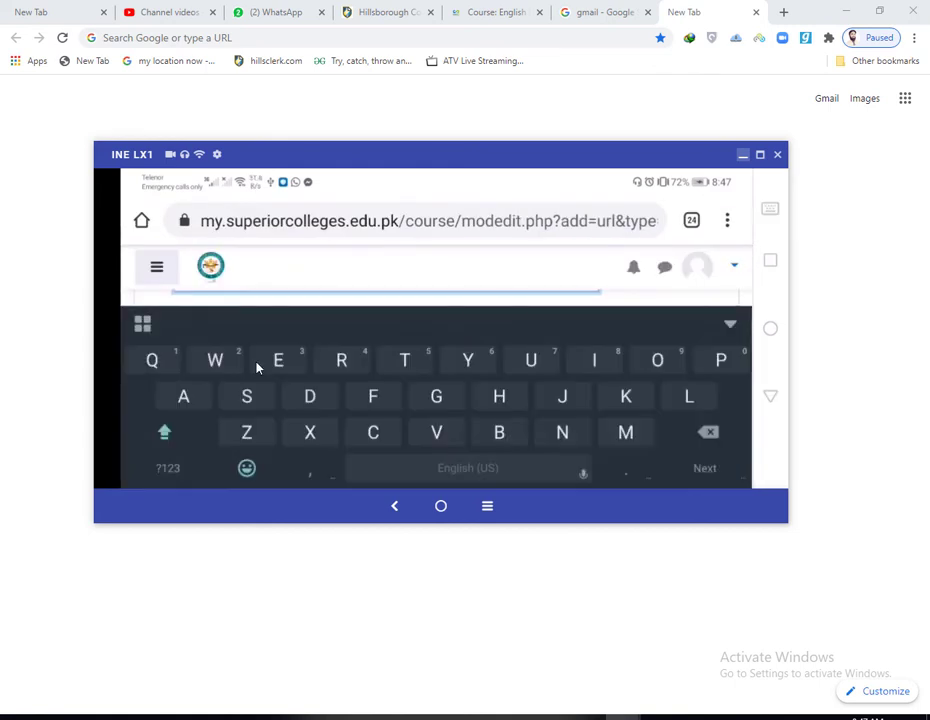
click(731, 330)
scroll(313, 392, up, 4)
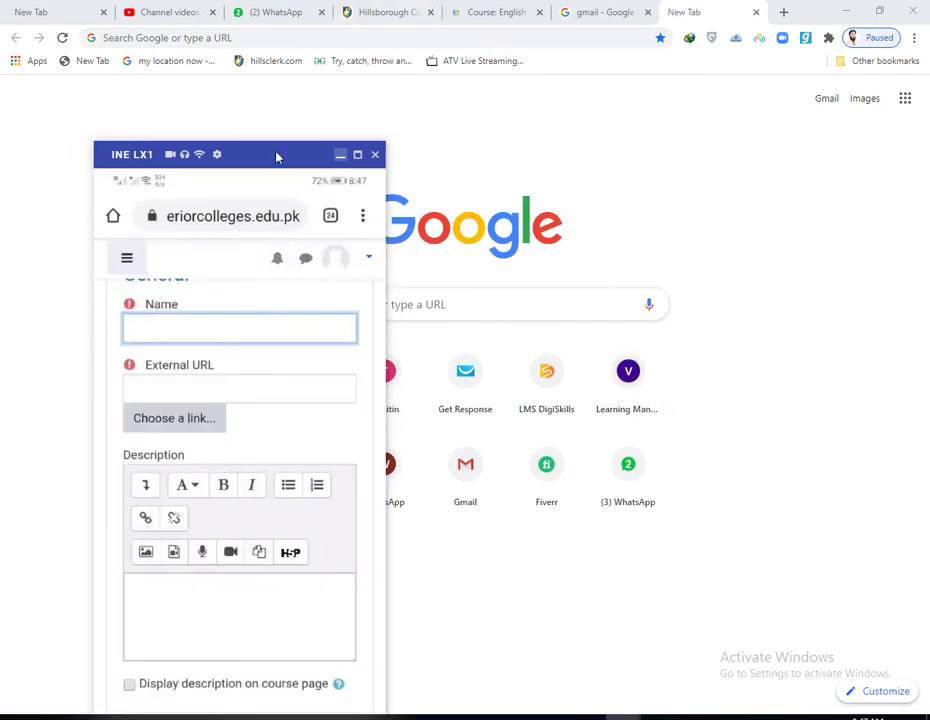
drag(276, 155, 470, 68)
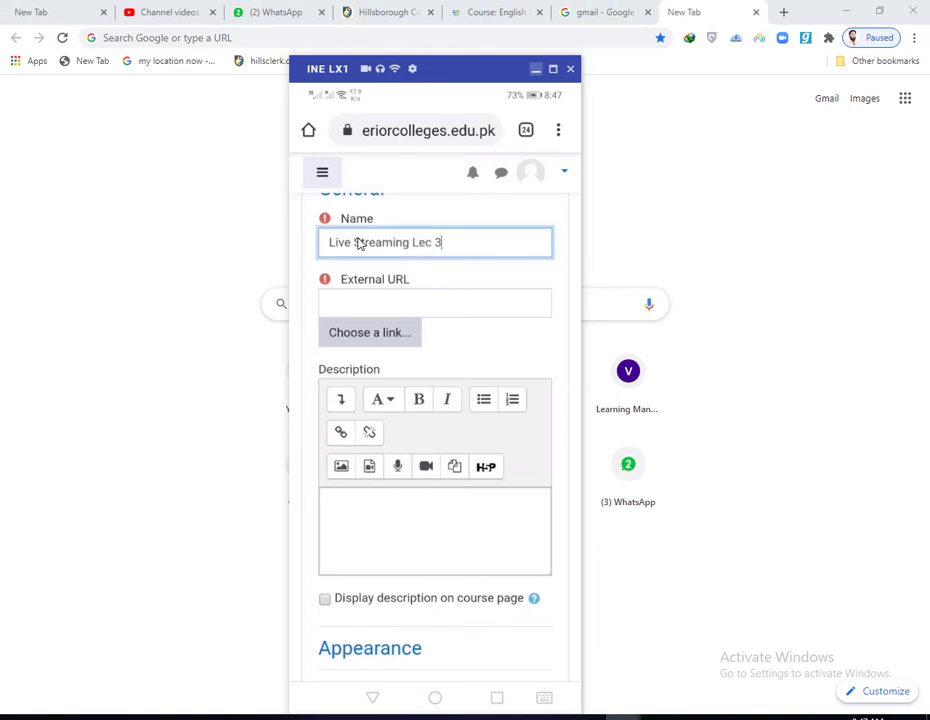
click(414, 310)
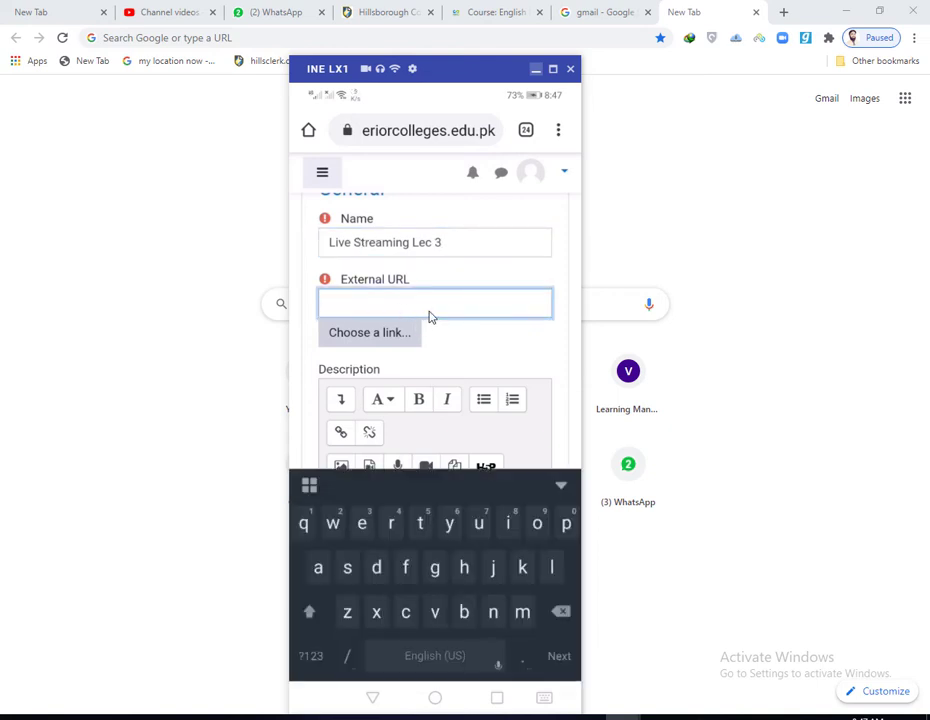
Step: Start a new meeting in the Google Meet app, skipping the old join prompt
click(435, 699)
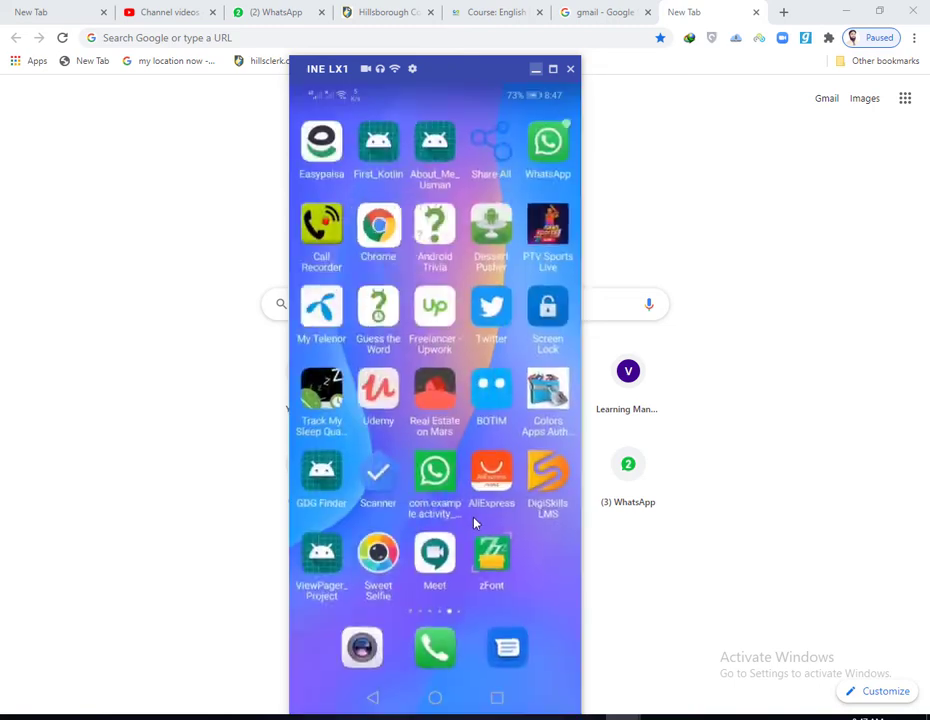
click(443, 558)
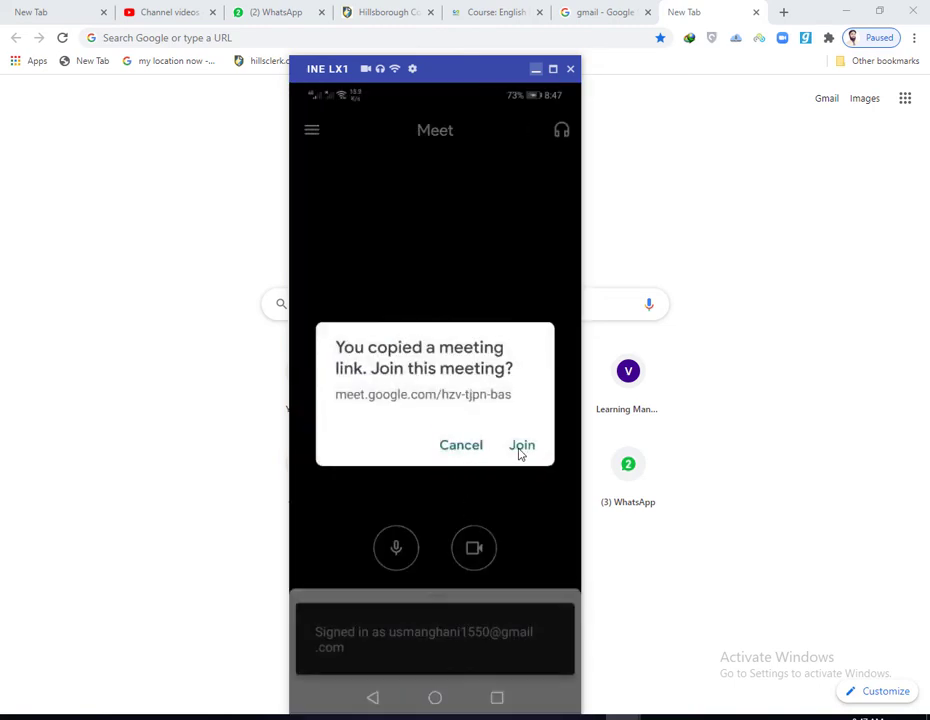
click(431, 468)
click(365, 502)
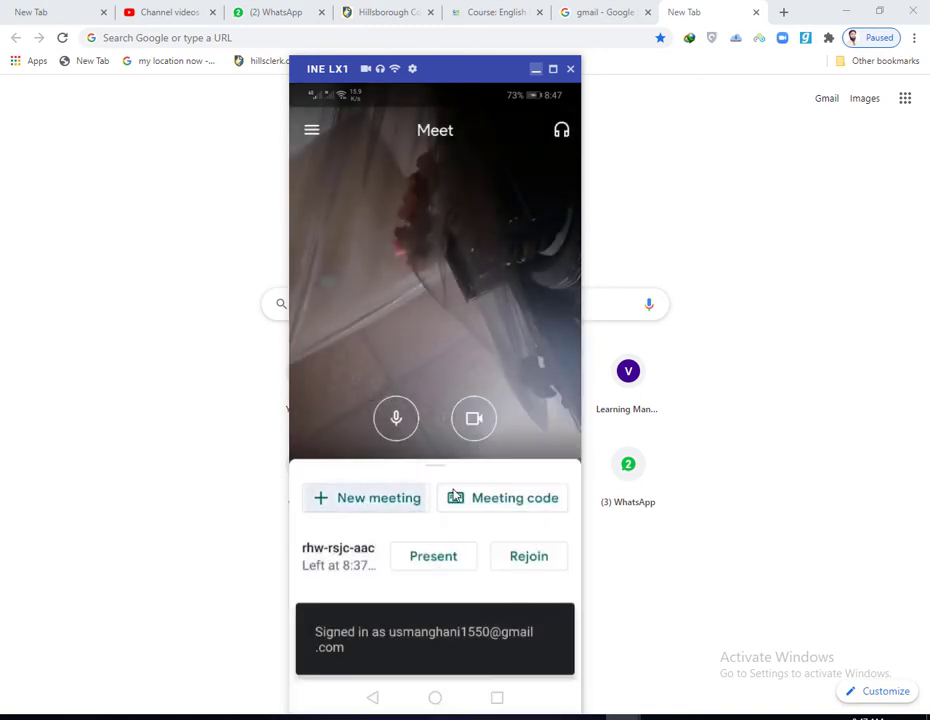
click(394, 498)
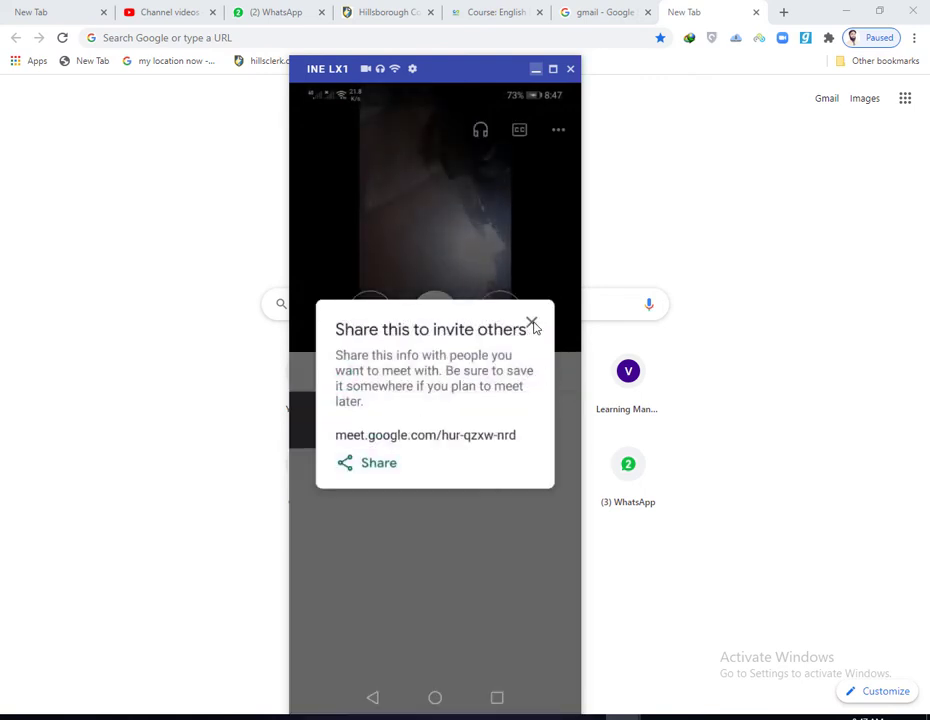
click(532, 323)
click(532, 373)
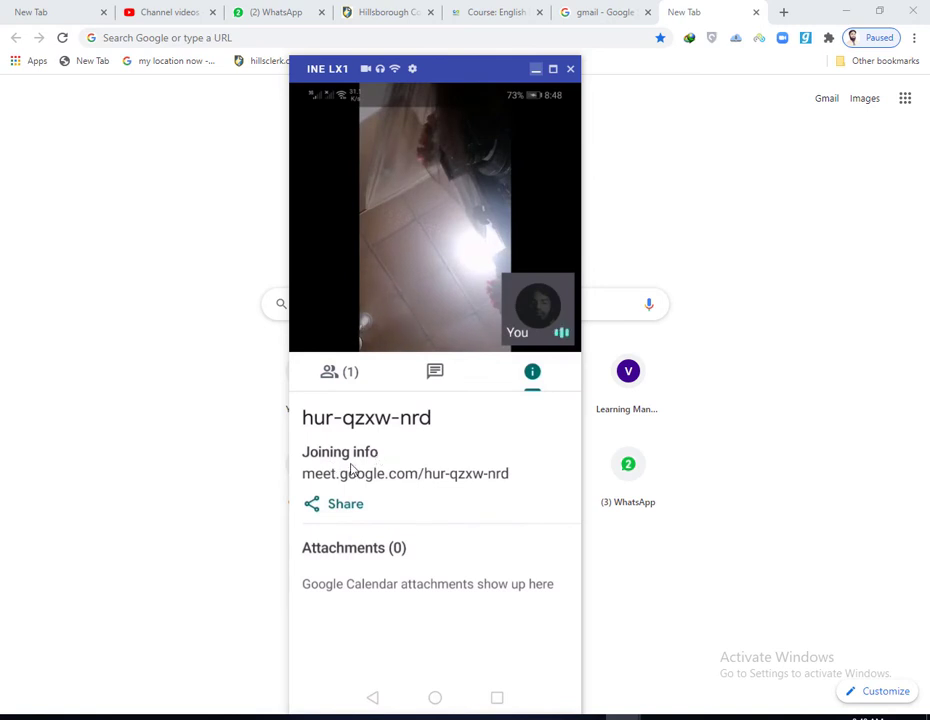
drag(376, 477, 380, 477)
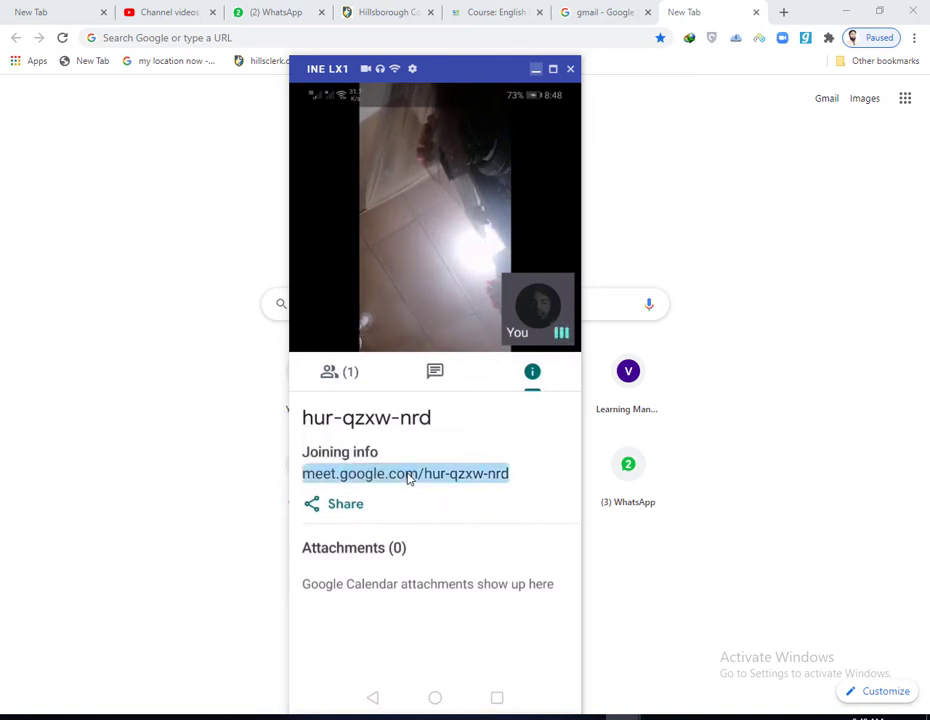
click(409, 446)
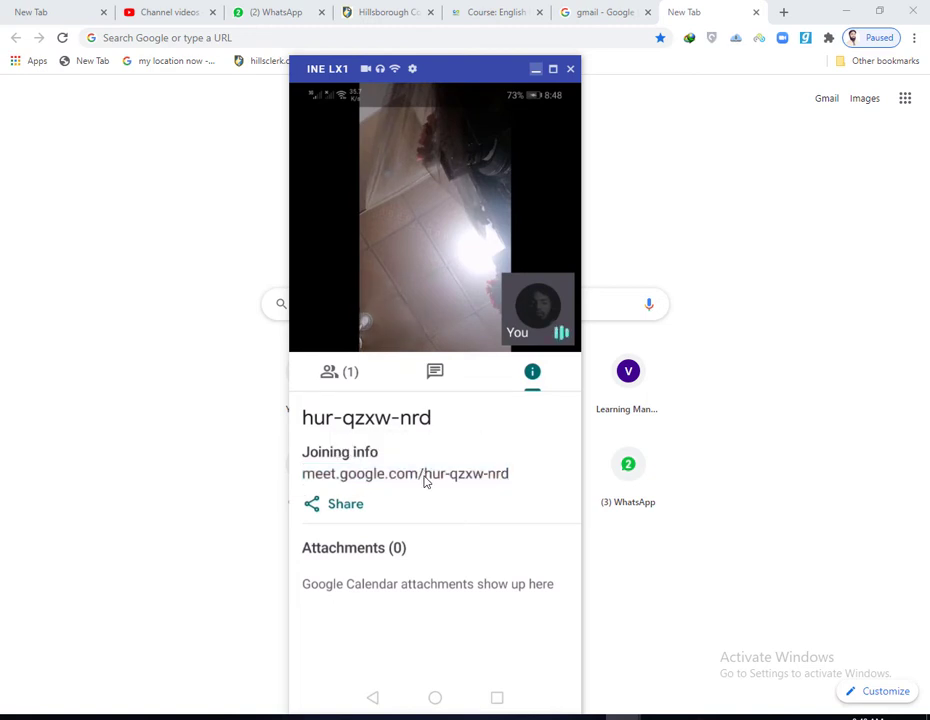
click(497, 700)
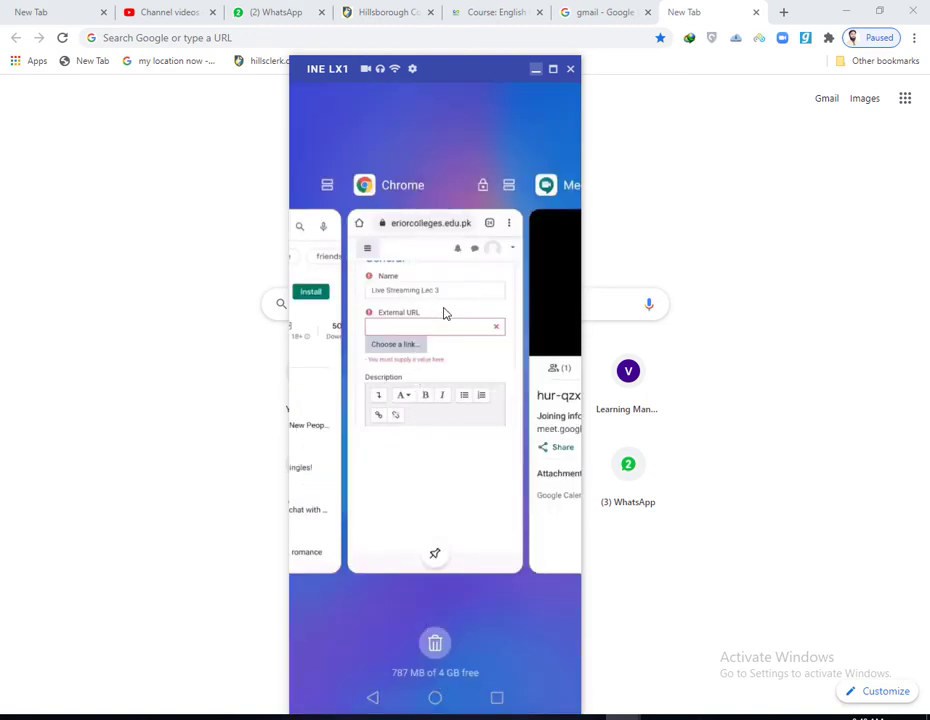
click(445, 314)
click(353, 305)
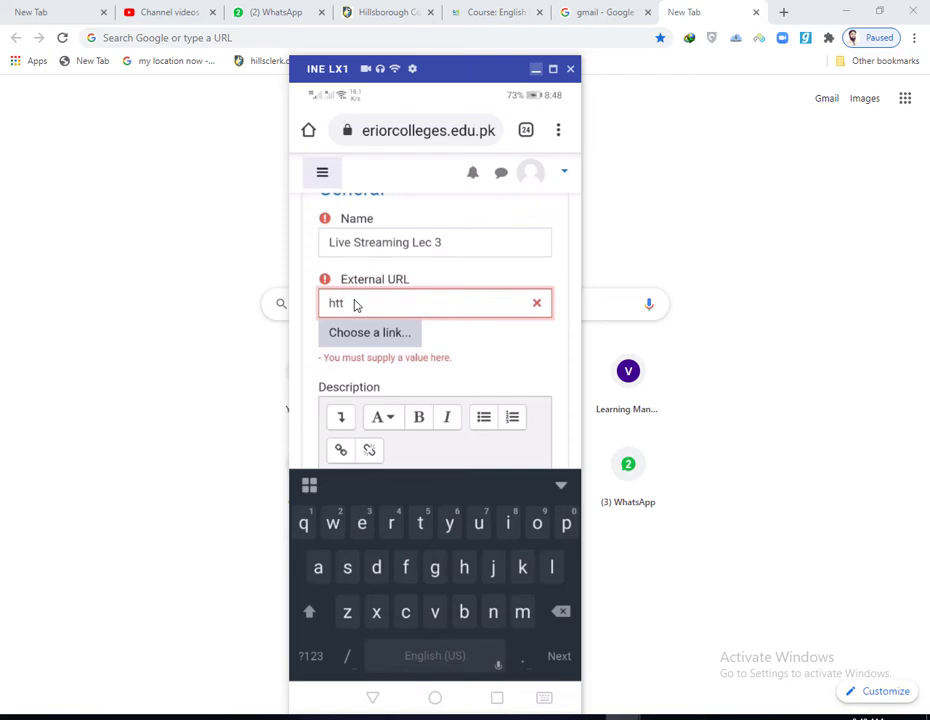
text(http)
text(s://)
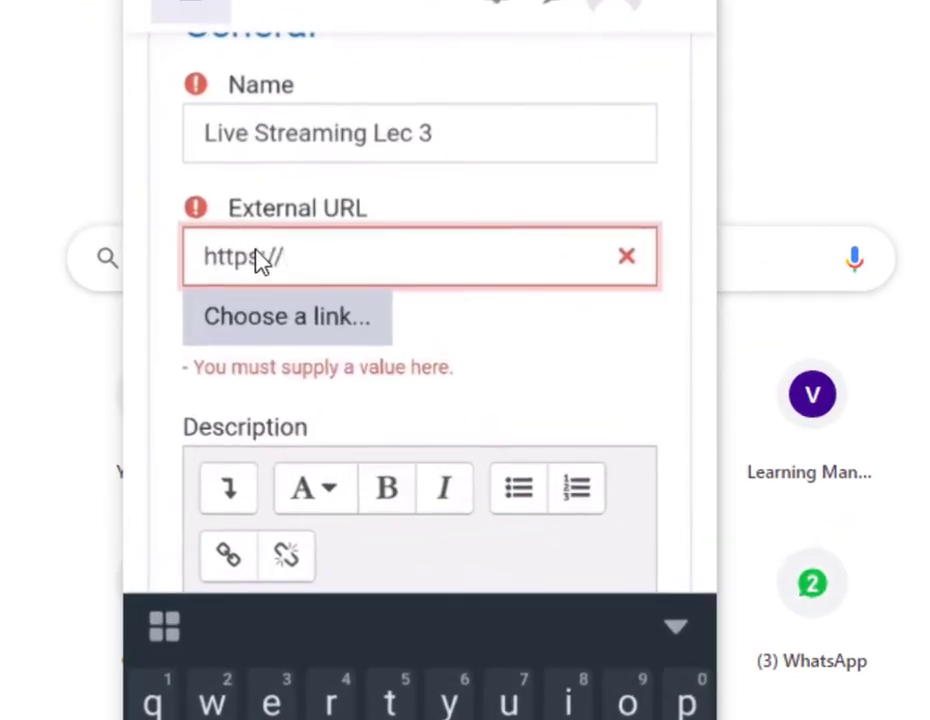
text(meet.google.com/hur-qzxw-nrd)
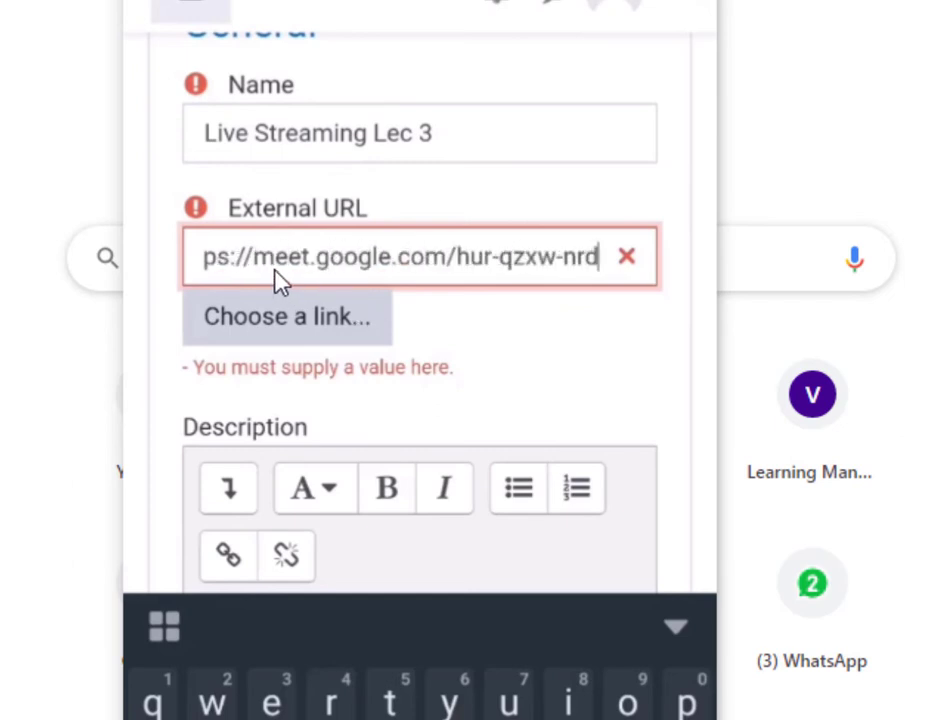
key(Left)
key(Left)
key(Left)
key(Left)
key(Left)
key(Left)
key(Left)
key(Left)
key(Left)
key(Left)
key(Left)
key(Left)
key(Left)
key(Left)
key(Left)
key(Left)
key(Left)
key(Left)
key(Left)
key(Left)
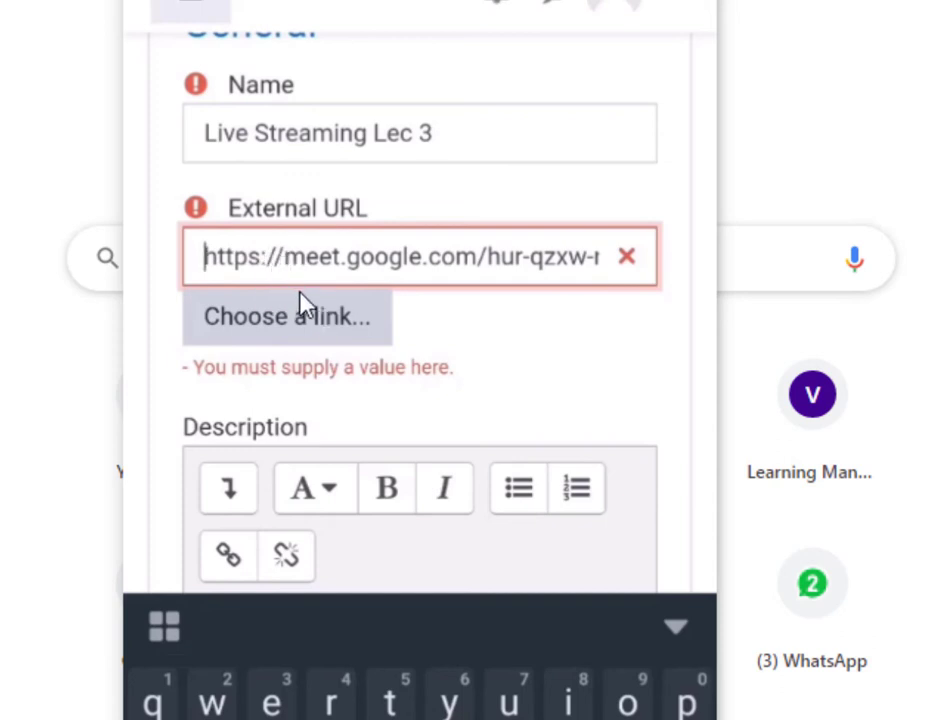
scroll(305, 305, down, 2)
scroll(340, 237, down, 3)
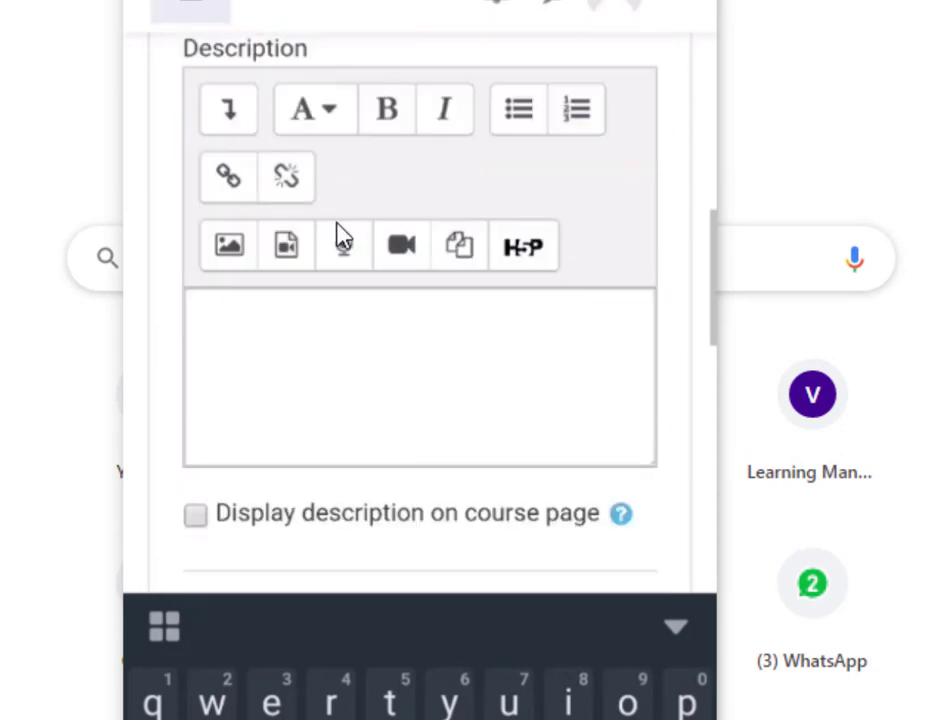
Step: Set the description to 'Testing', display it on the course page, and save and return
click(255, 364)
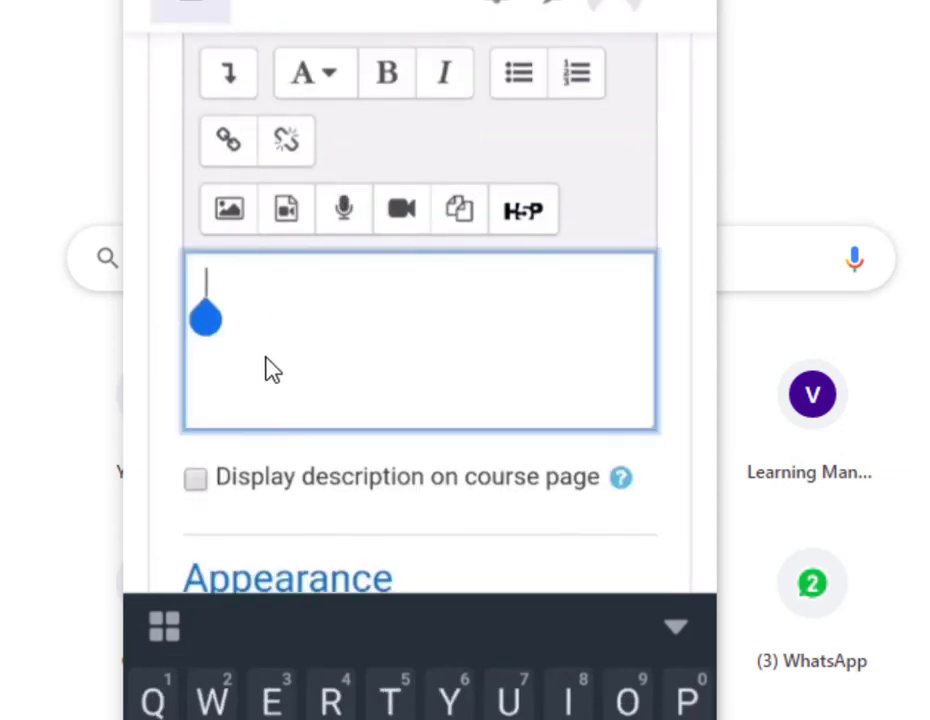
text(Testing)
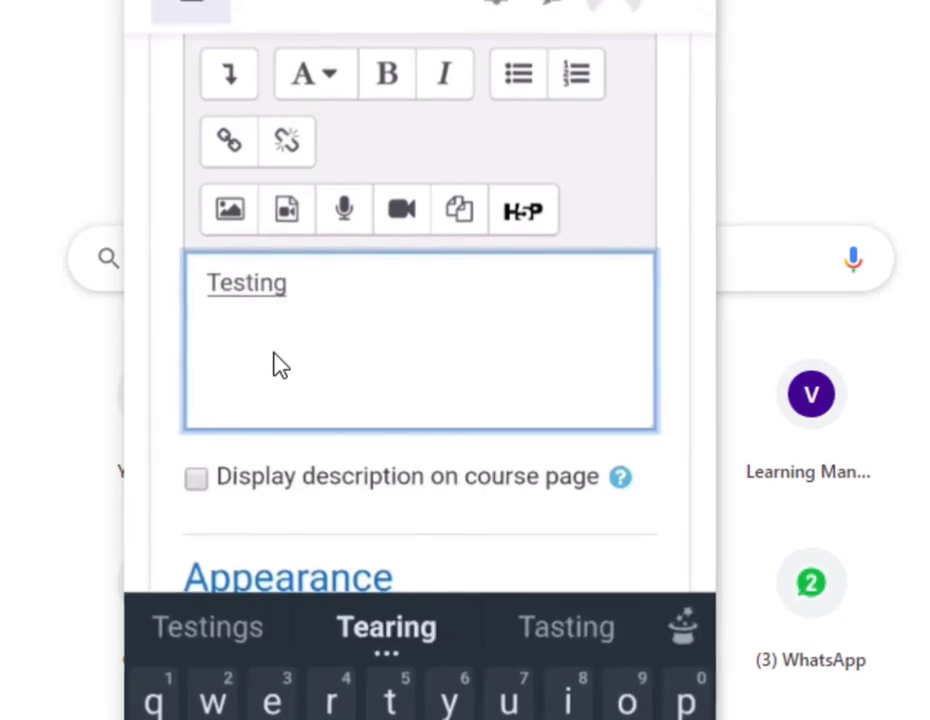
scroll(274, 364, down, 3)
click(430, 266)
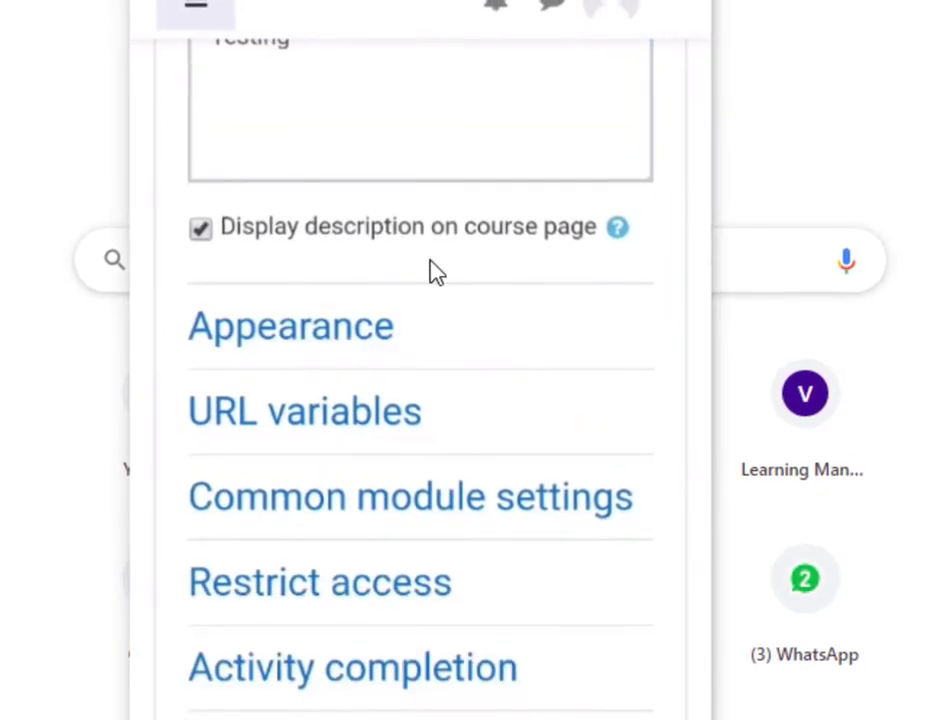
scroll(470, 473, down, 4)
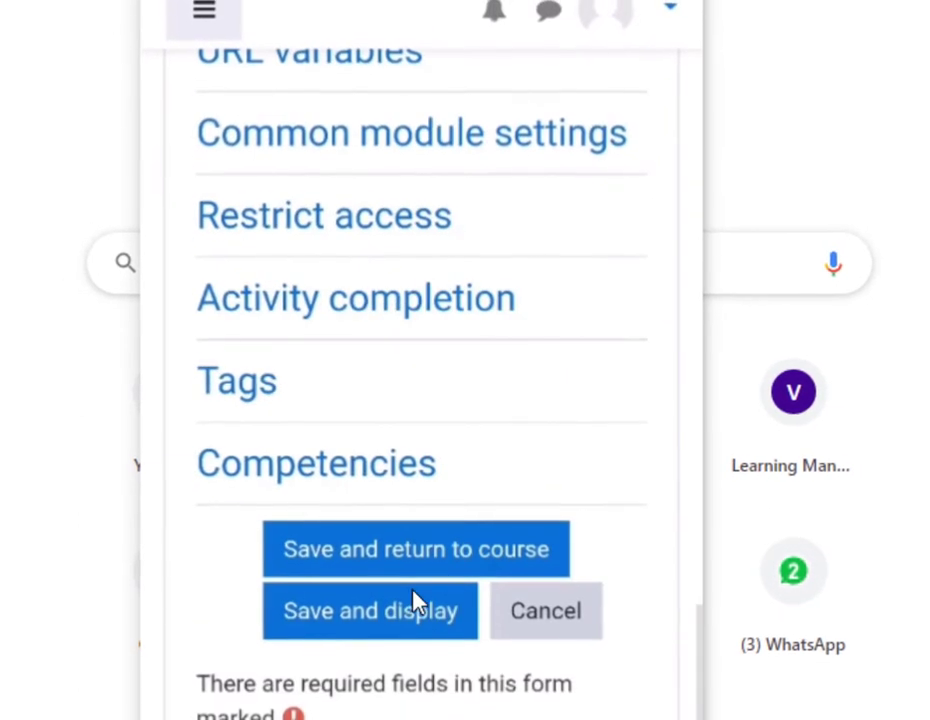
click(360, 556)
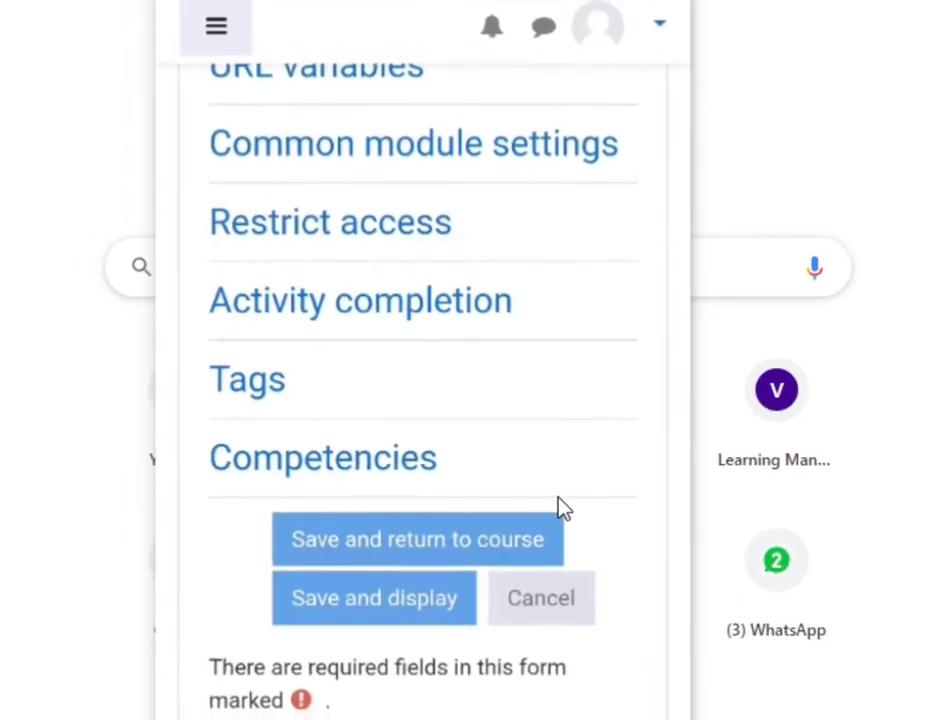
Step: Check that Live Streaming Lec 3 with its Testing description appears under LECTURE#3, then minimize the phone mirror
scroll(585, 494, down, 5)
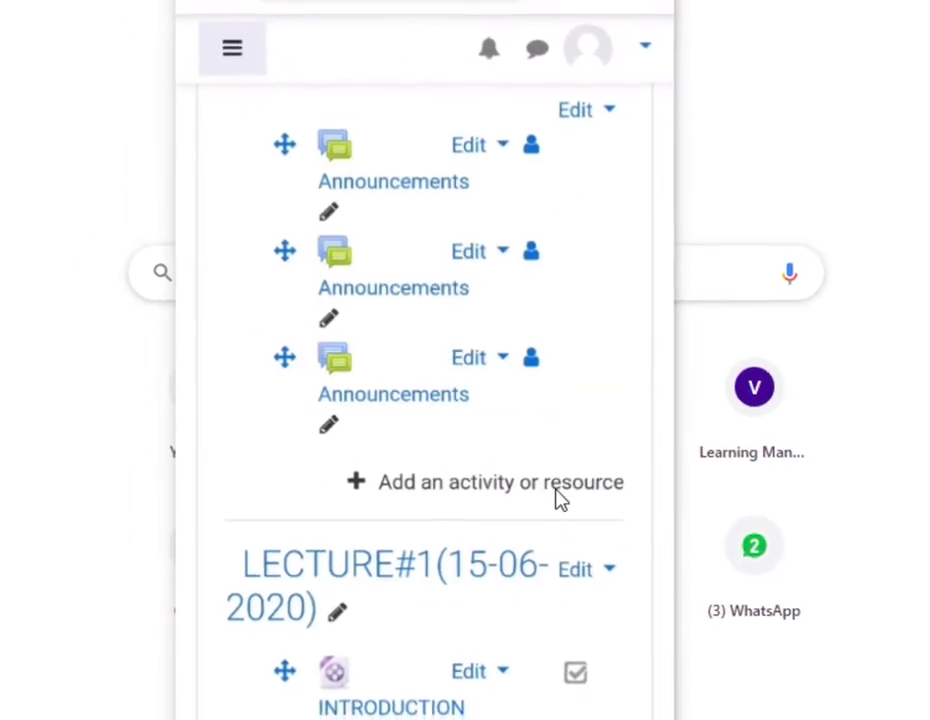
scroll(515, 565, down, 5)
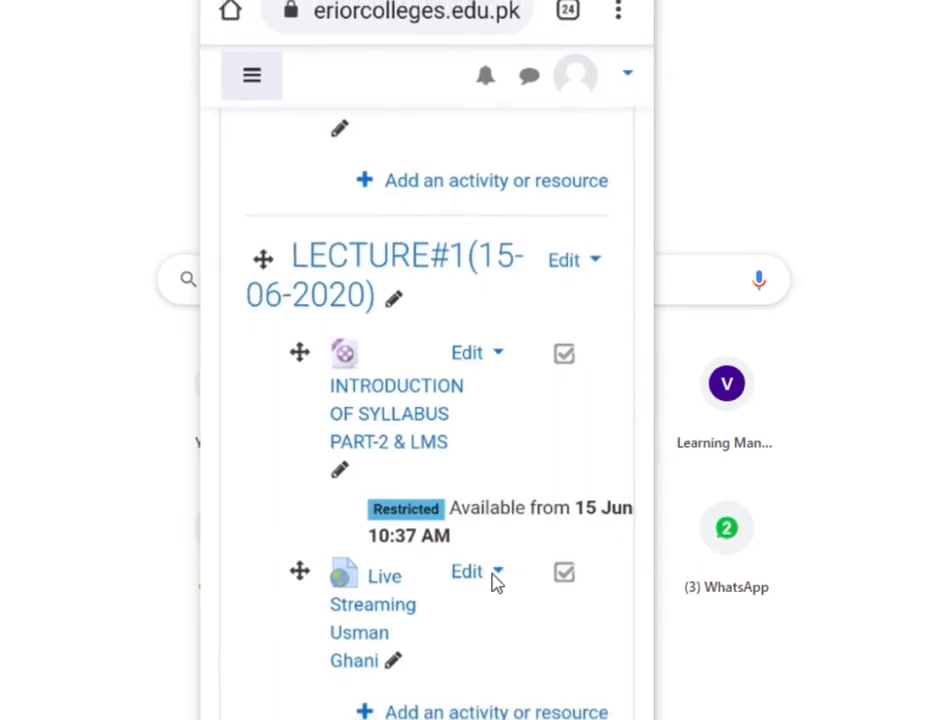
scroll(492, 585, down, 2)
scroll(483, 578, down, 3)
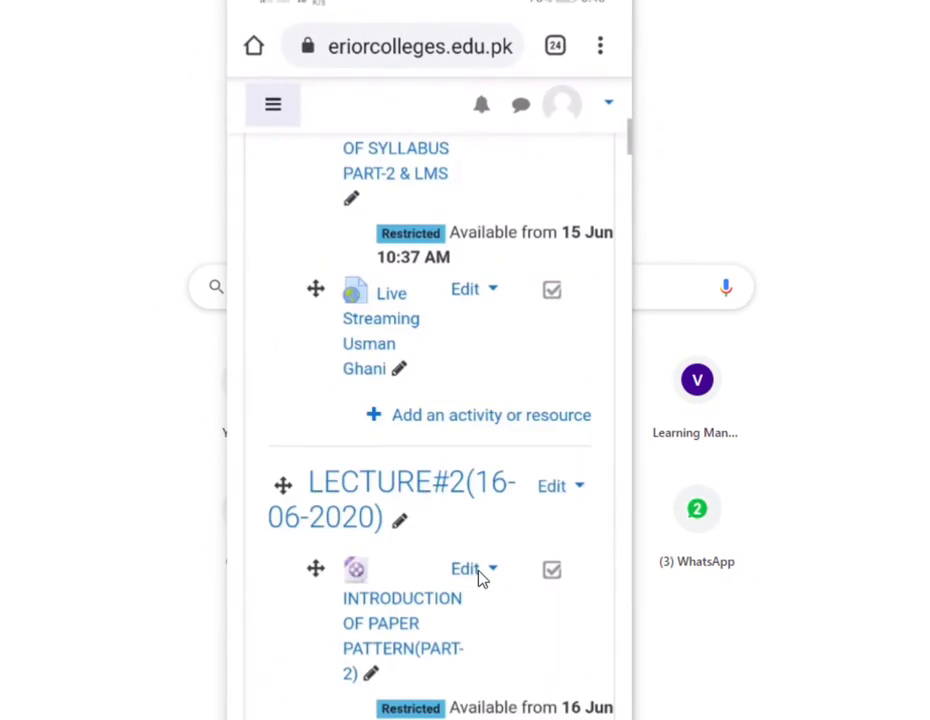
scroll(443, 560, down, 4)
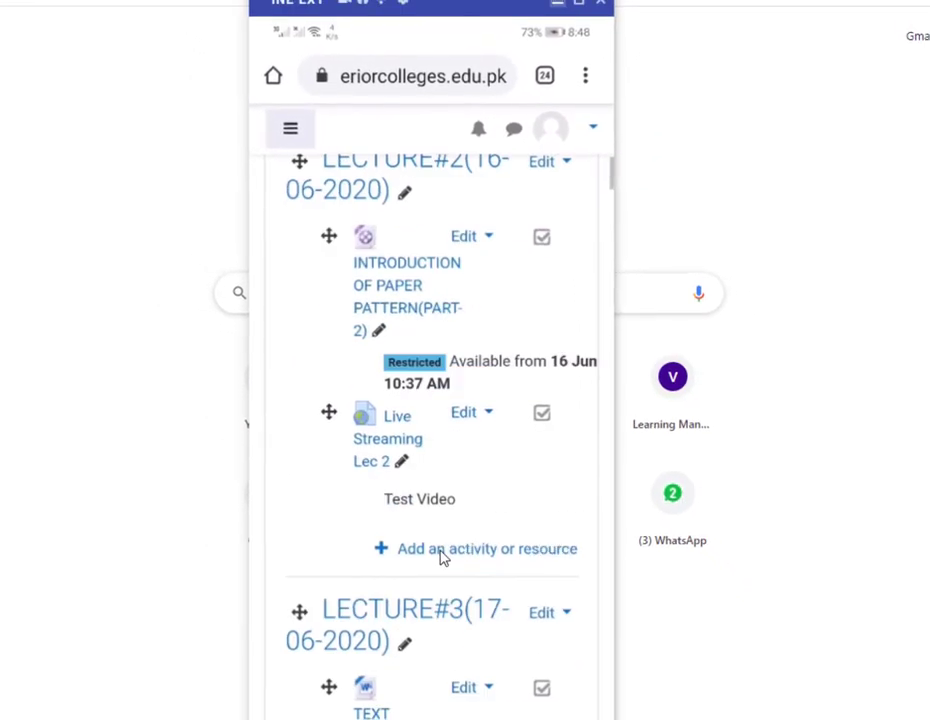
scroll(430, 440, down, 1)
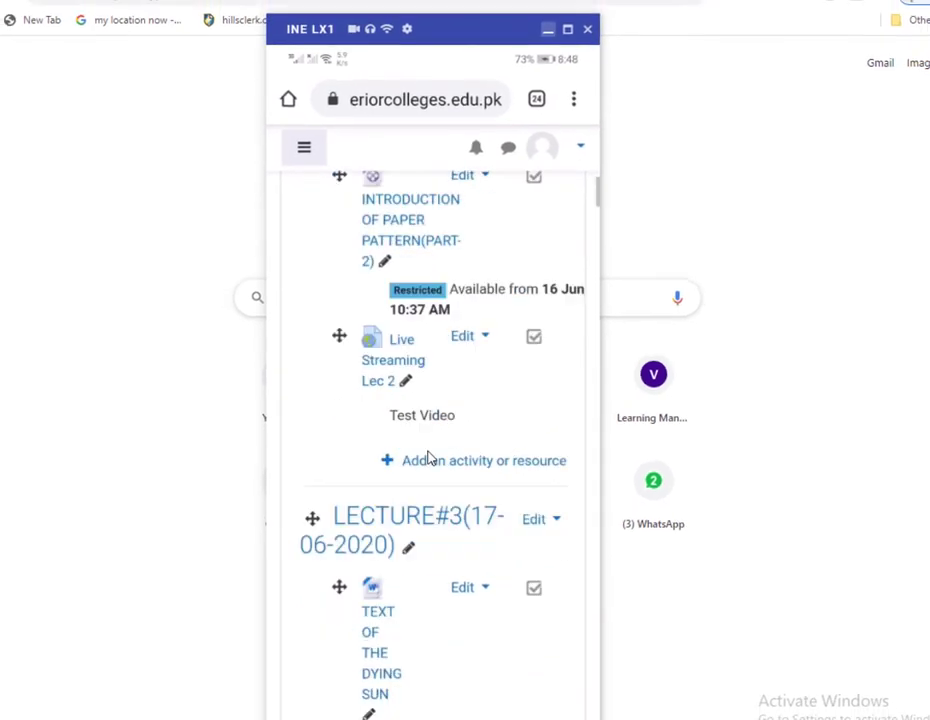
scroll(440, 570, down, 2)
scroll(387, 558, down, 4)
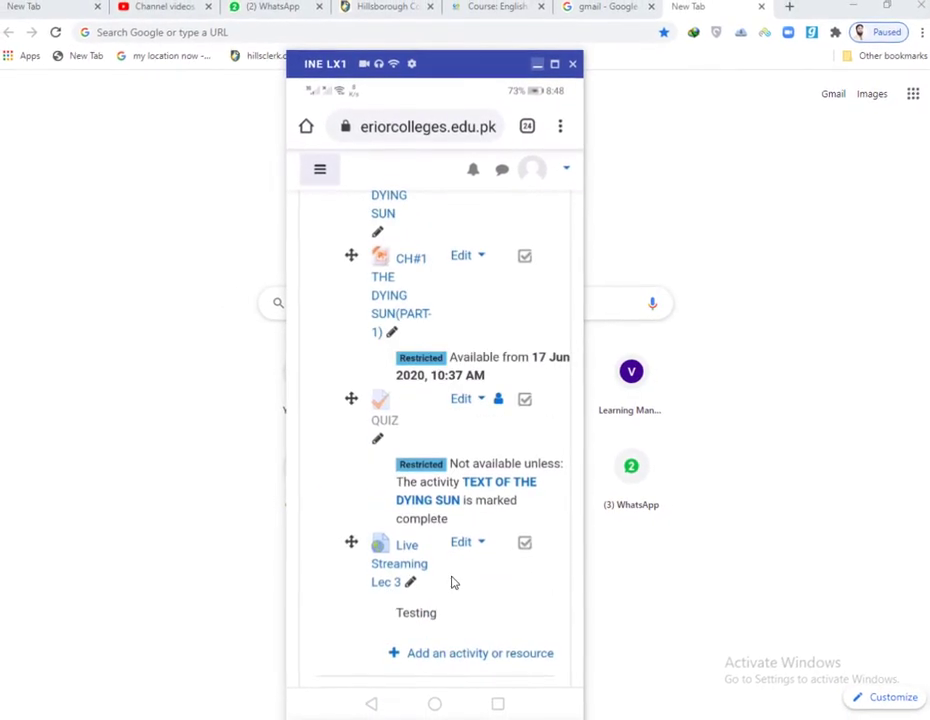
scroll(500, 595, down, 1)
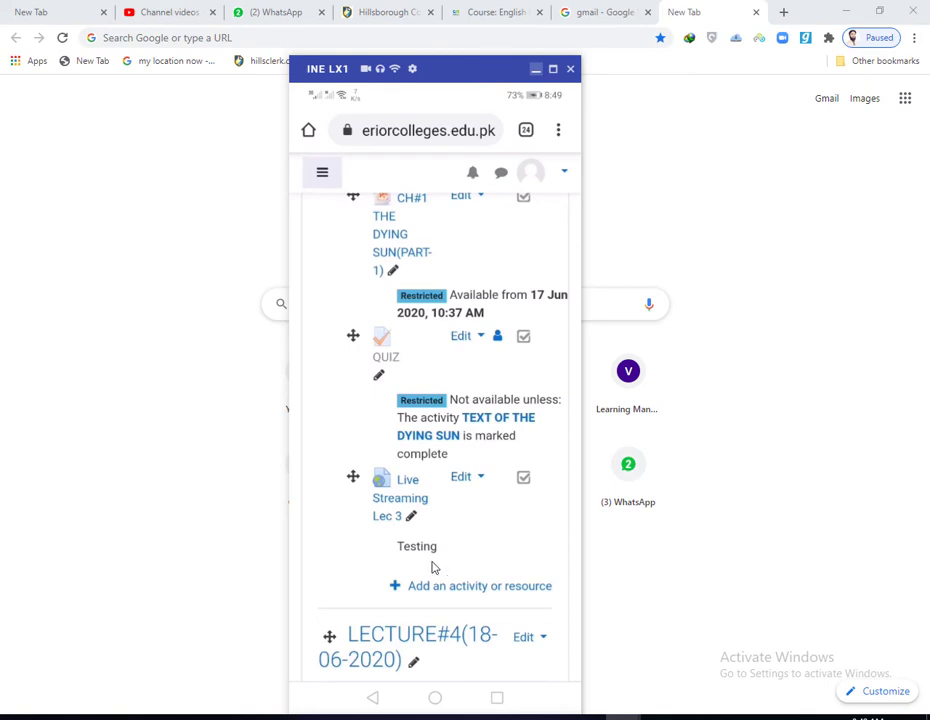
key(super+Down)
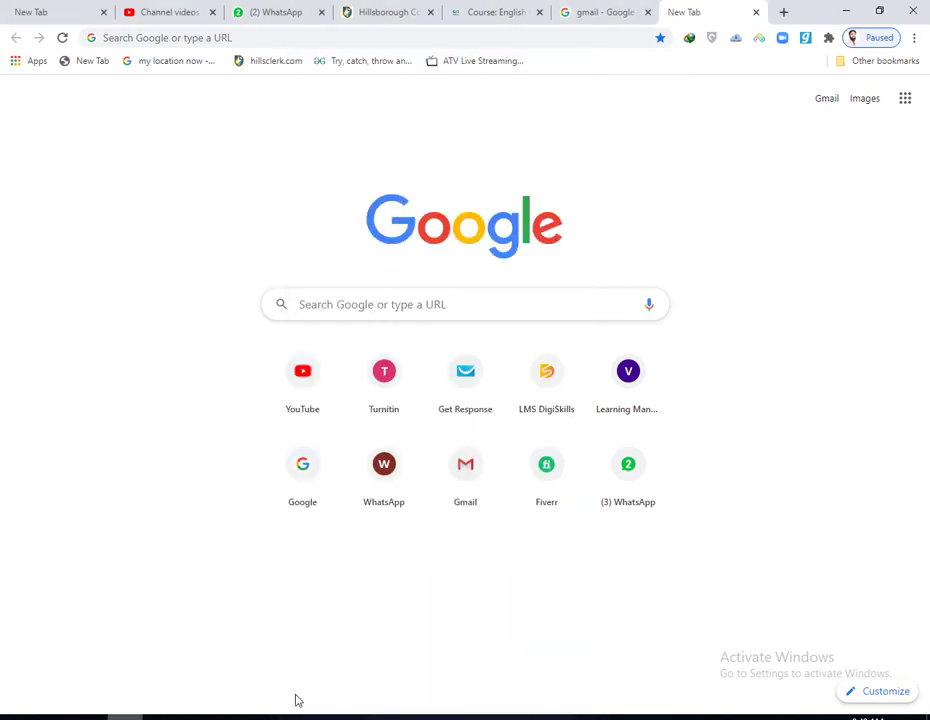
Step: In Edge, go to my.superiorcolleges.edu.pk and open the English II course down to LECTURE#3
key(super+Down)
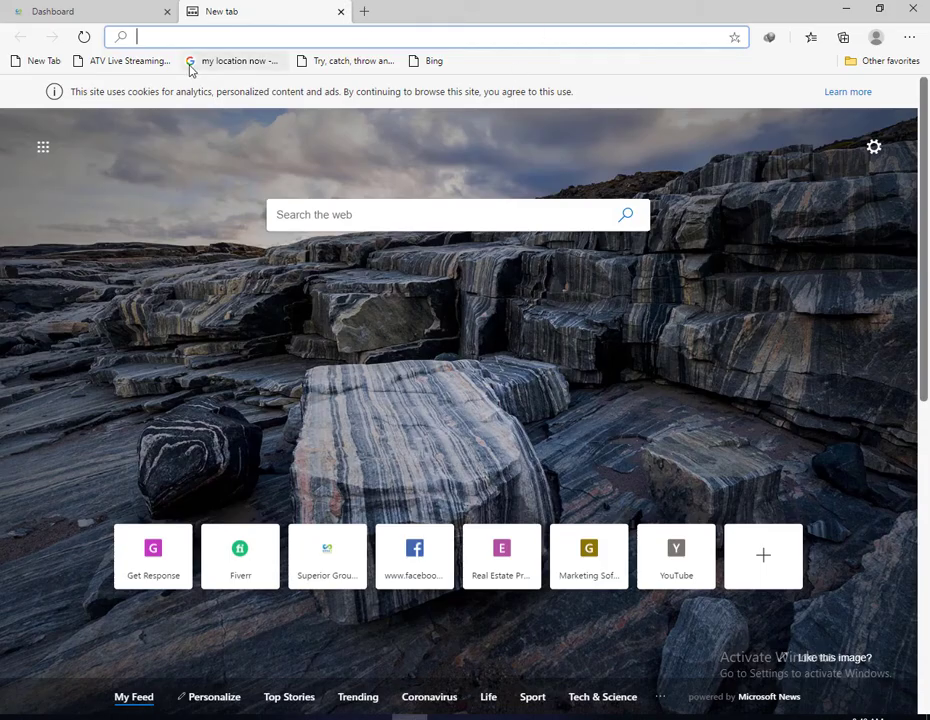
text(my)
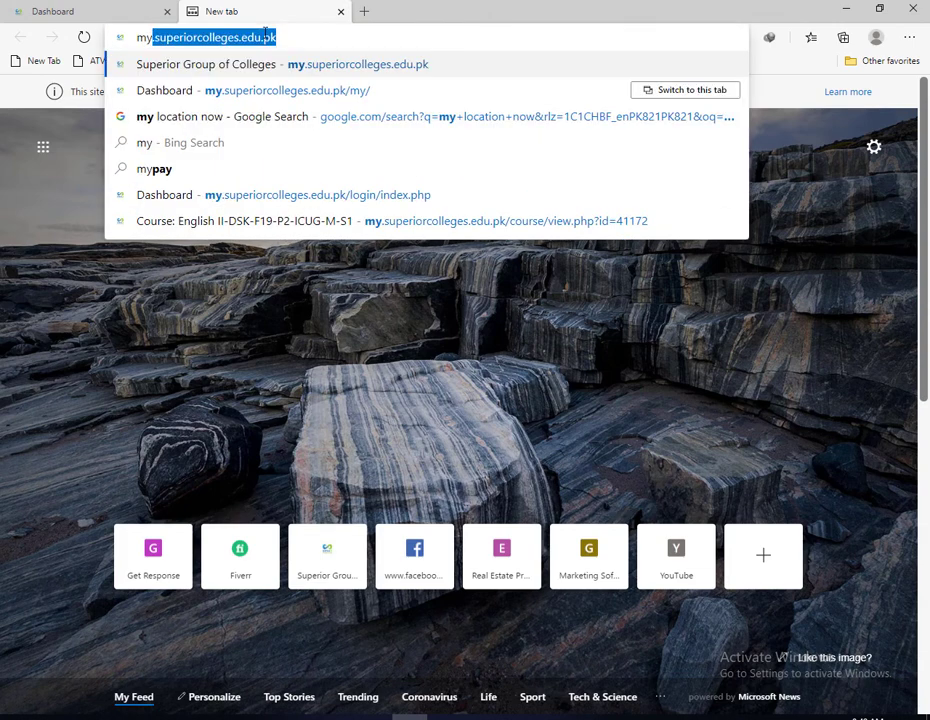
key(Return)
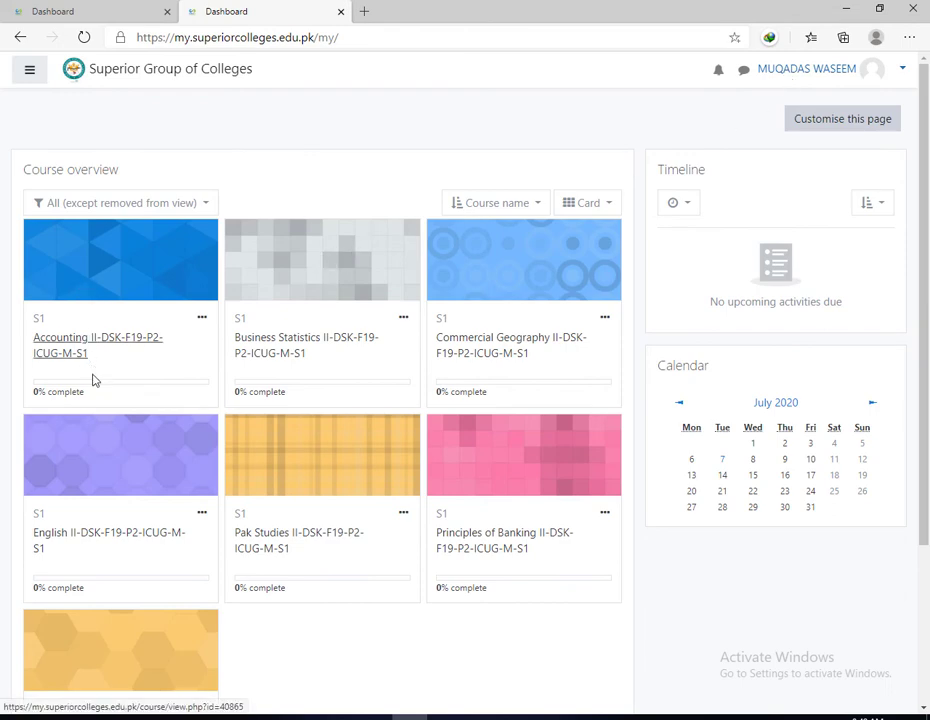
scroll(93, 380, down, 3)
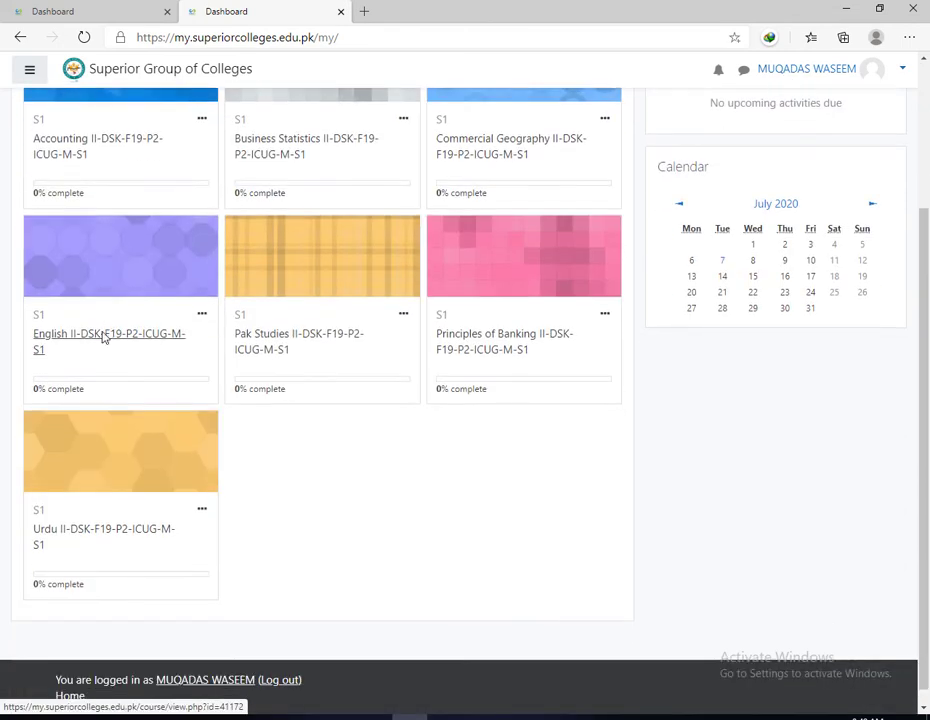
click(103, 338)
scroll(251, 334, down, 5)
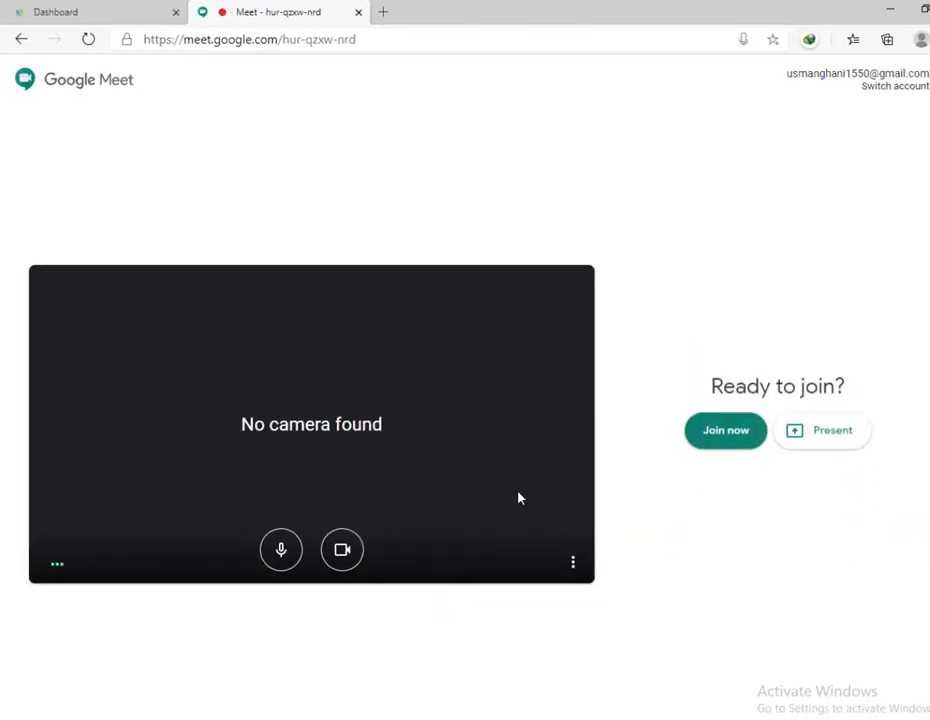
Step: Join the hur-qzxw-nrd meeting and show its participant list of 2 people
click(726, 424)
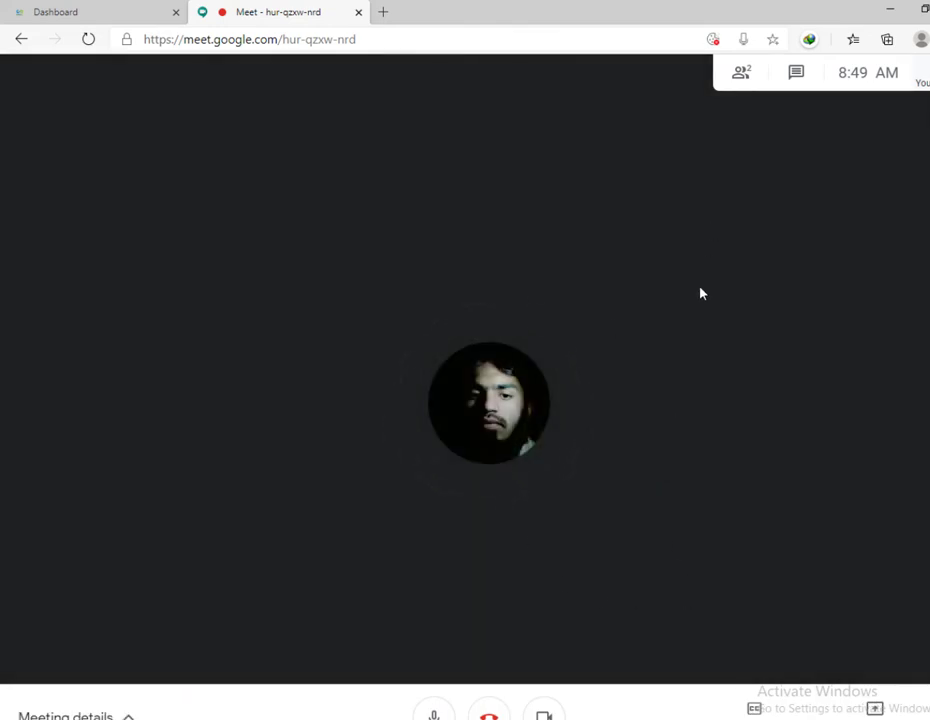
click(744, 74)
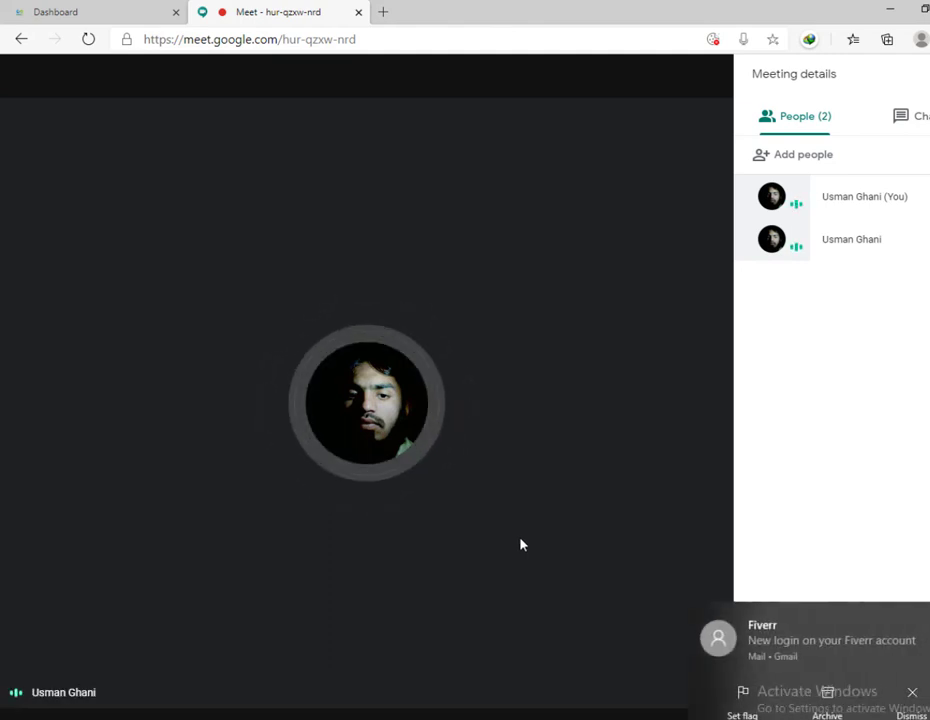
Step: From the phone's Meet call, present the phone screen to everyone, then minimize the mirror
key(alt+Tab)
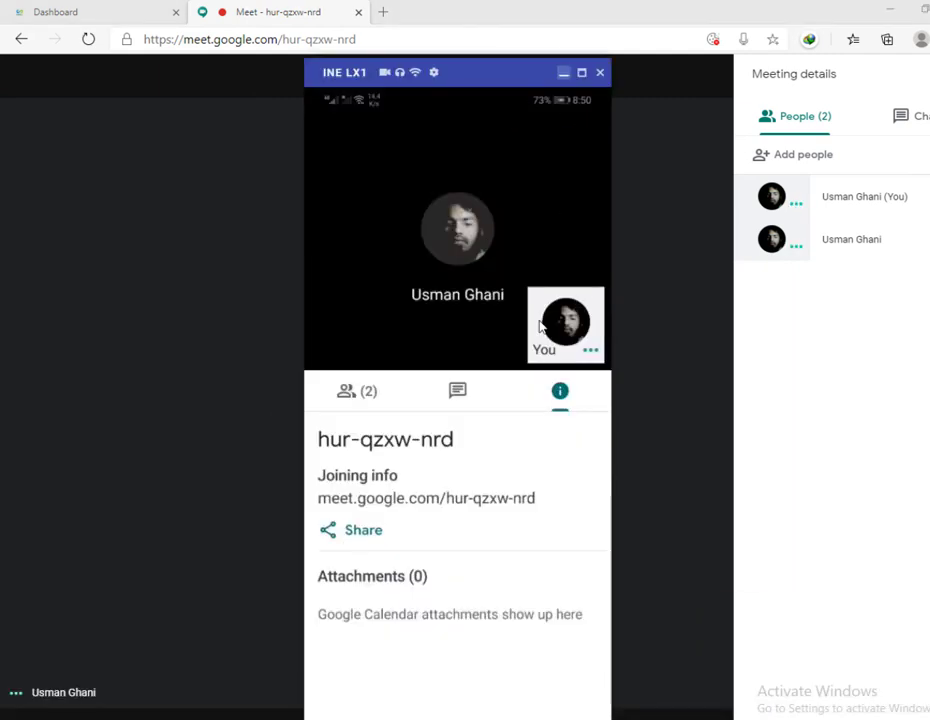
click(540, 326)
click(589, 143)
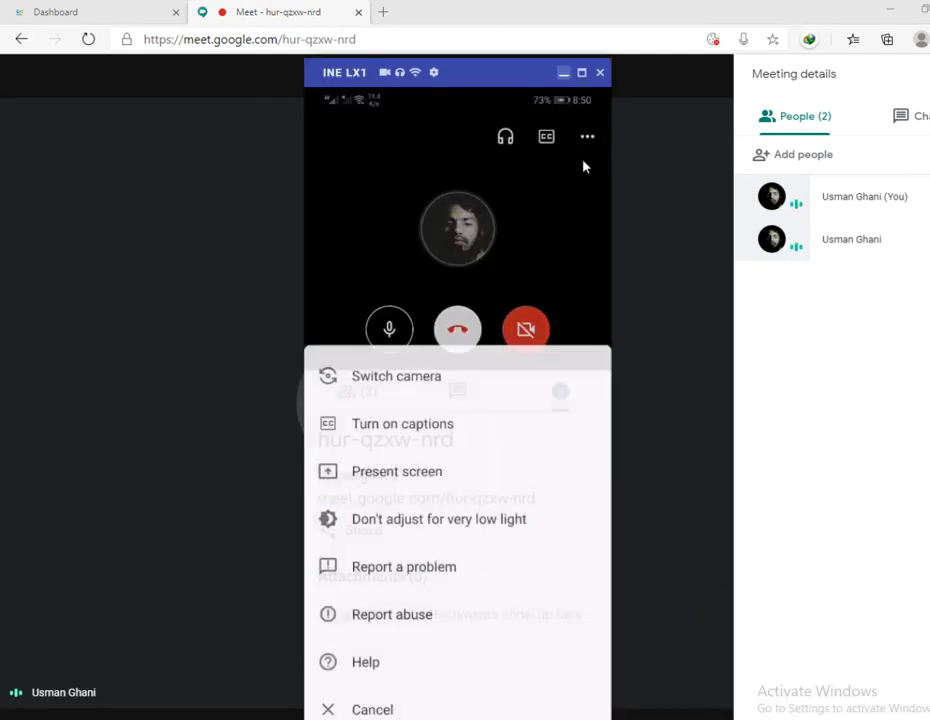
click(408, 459)
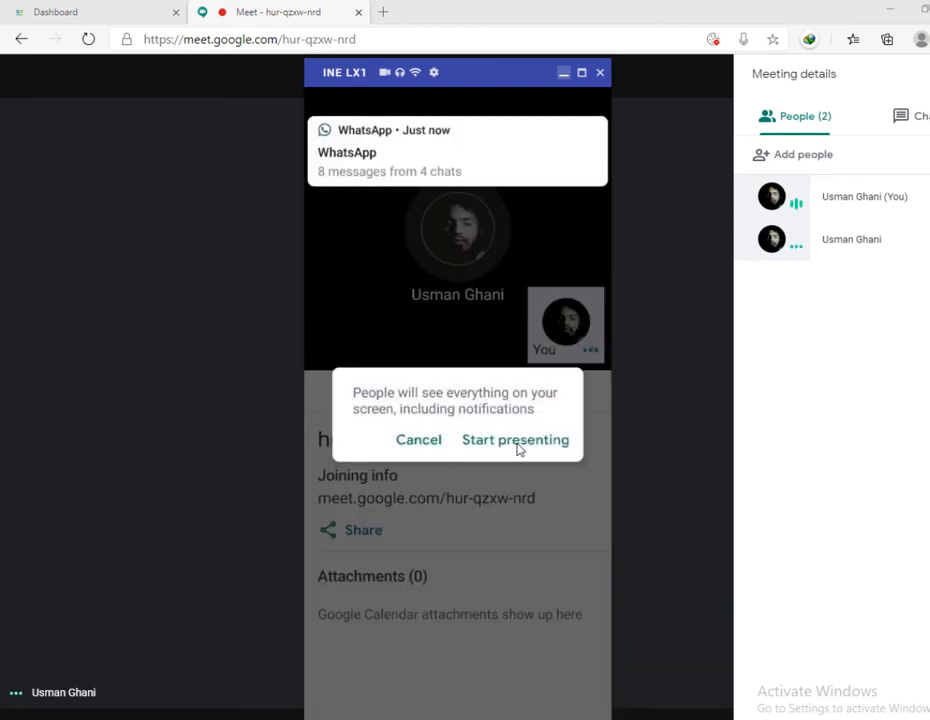
click(500, 446)
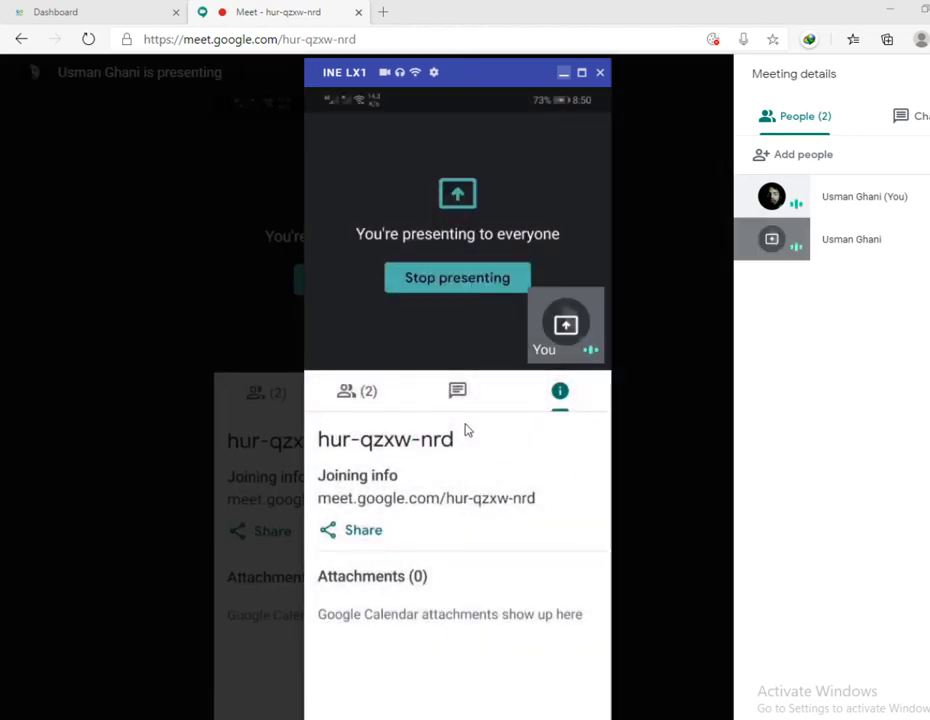
click(564, 72)
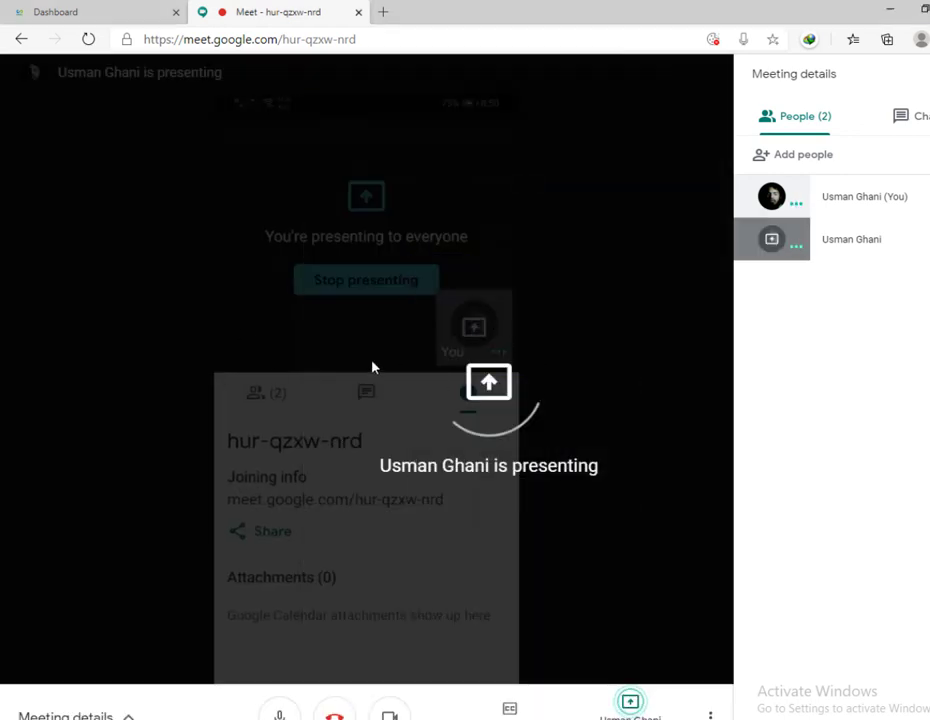